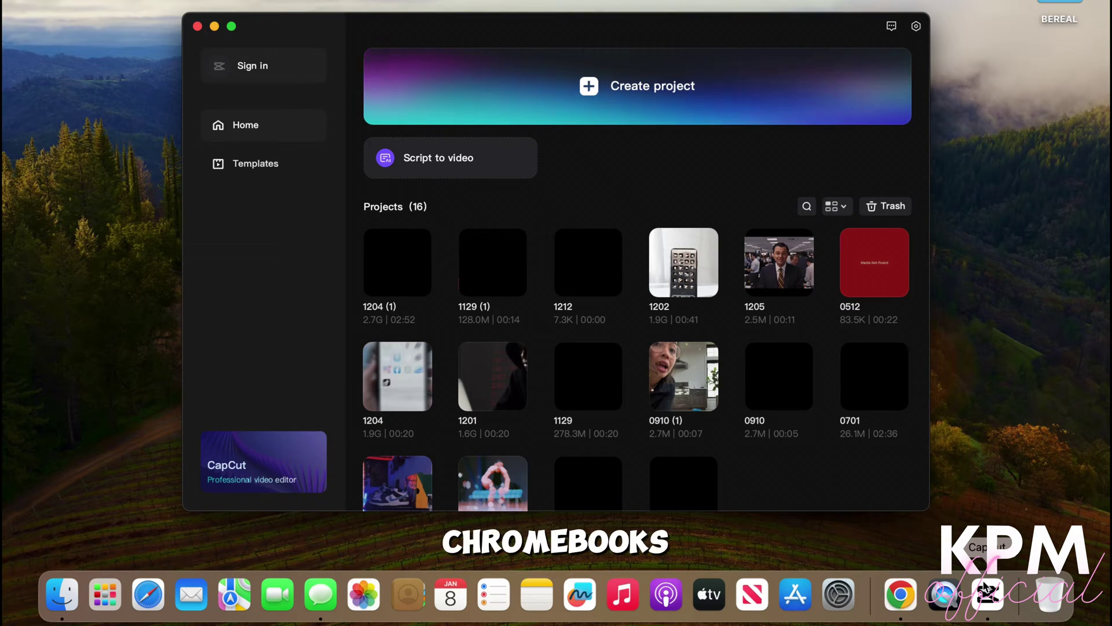
# Start a new empty project and drag the Default text clip onto the timeline
pyautogui.click(583, 119)
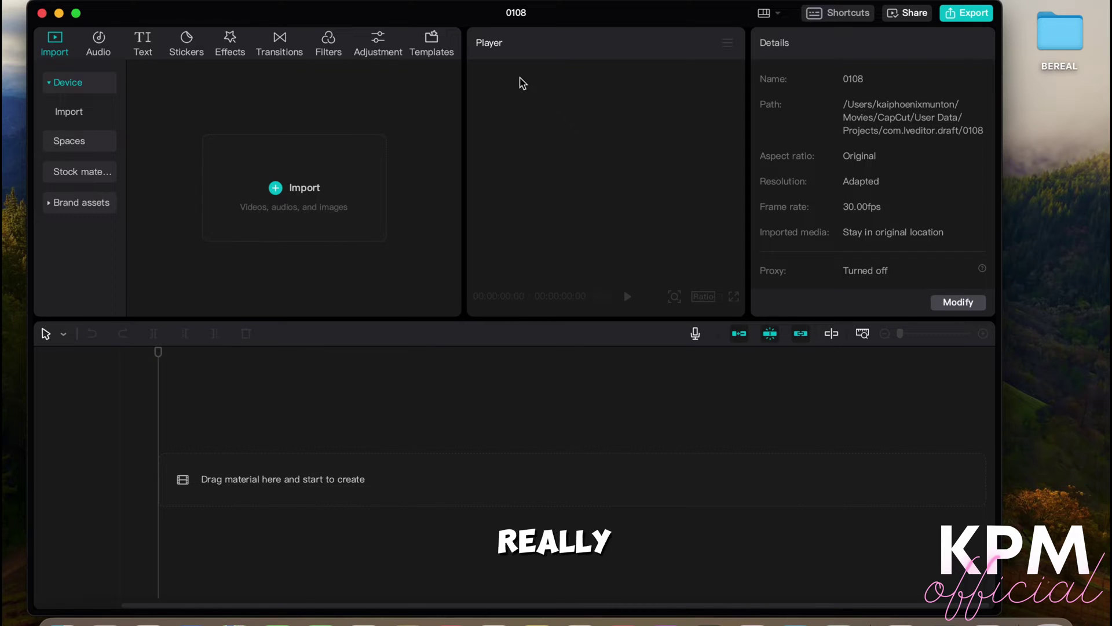
pyautogui.click(143, 42)
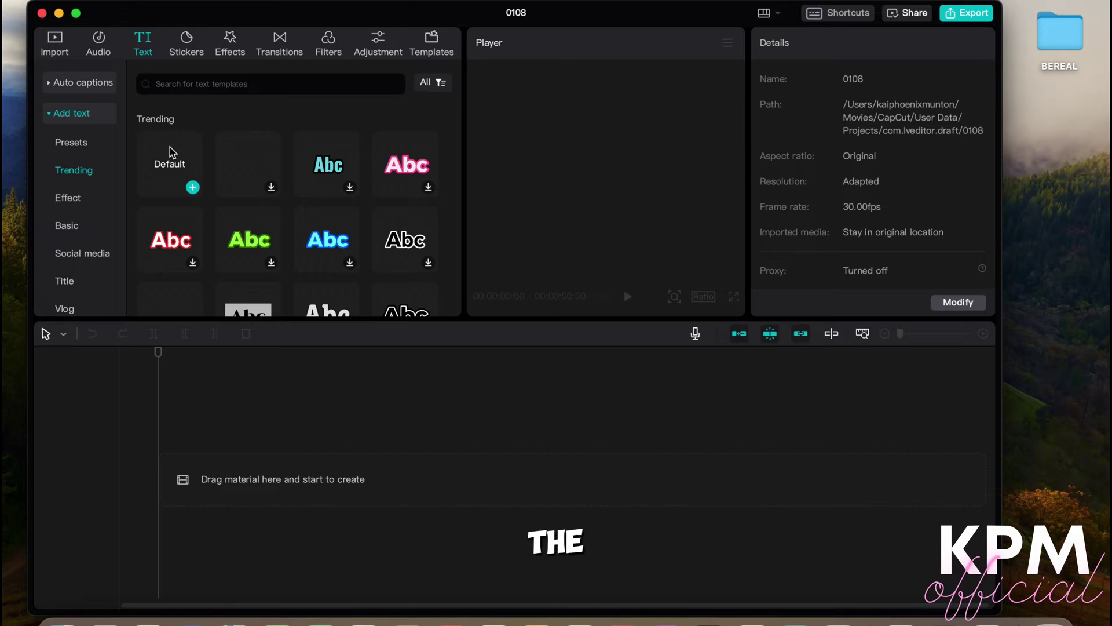
pyautogui.moveTo(166, 171); pyautogui.dragTo(161, 442)
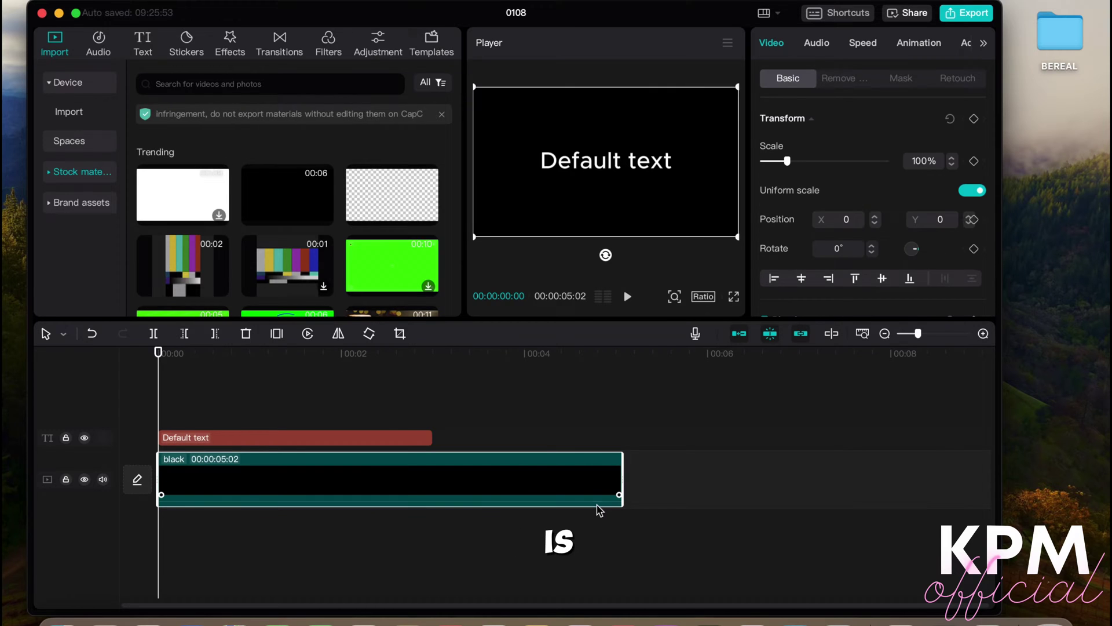
# Shorten the Default text clip, duplicate it, and retype the copies as L, O, K and I
pyautogui.scroll(-3, 594, 518)
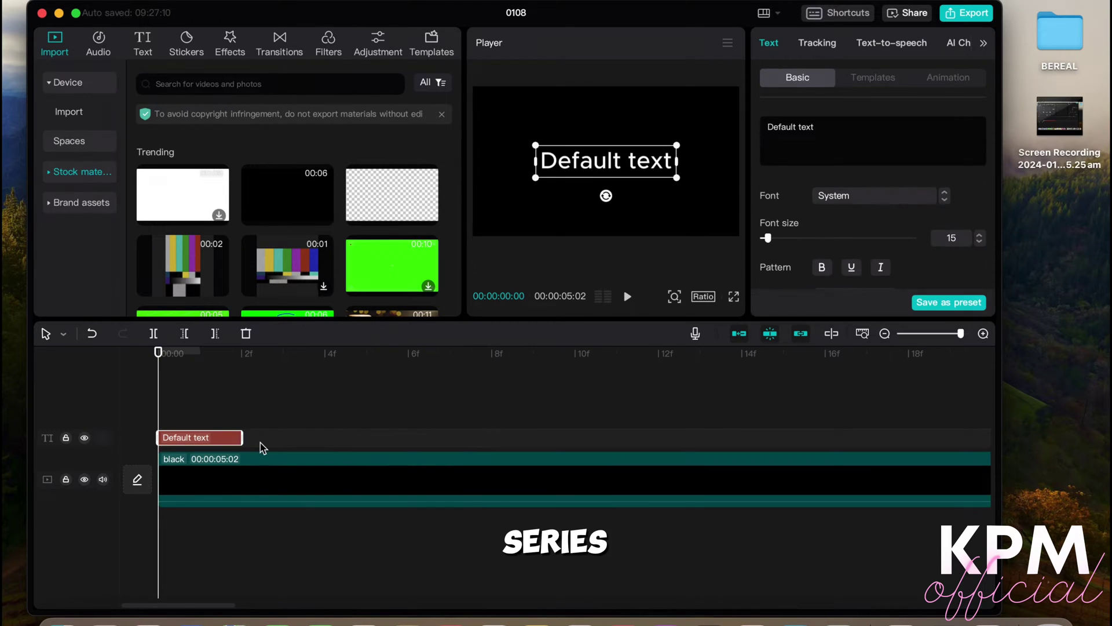
pyautogui.moveTo(243, 437); pyautogui.dragTo(201, 438)
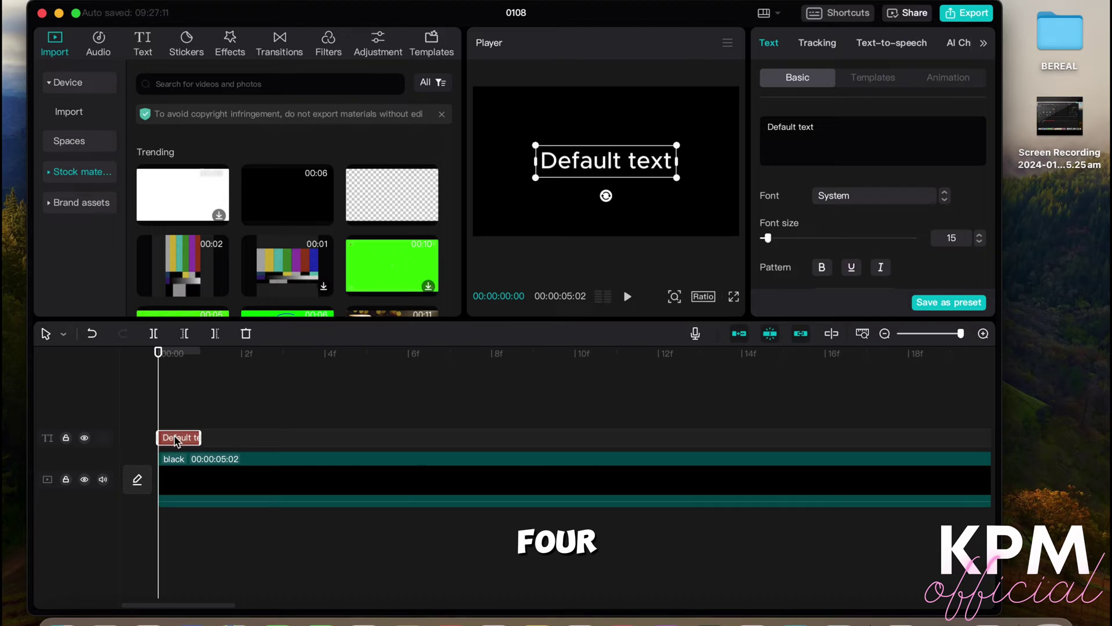
pyautogui.press('super+c')
pyautogui.press('super+v')
pyautogui.press('super+v')
pyautogui.press('super+v')
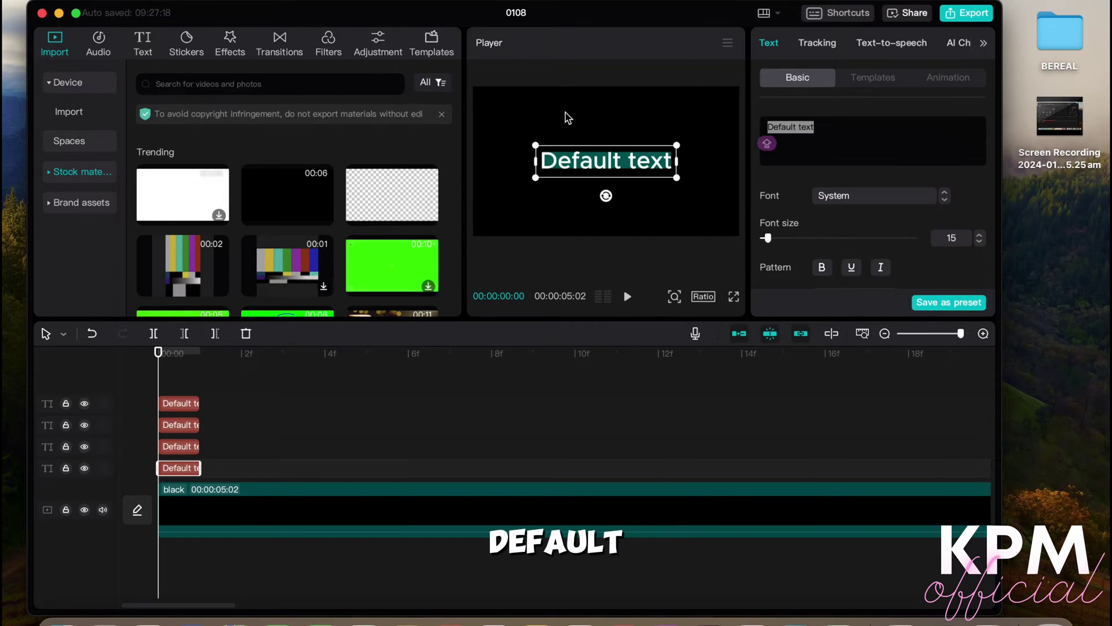
pyautogui.write('L')
pyautogui.write('O')
pyautogui.write('K')
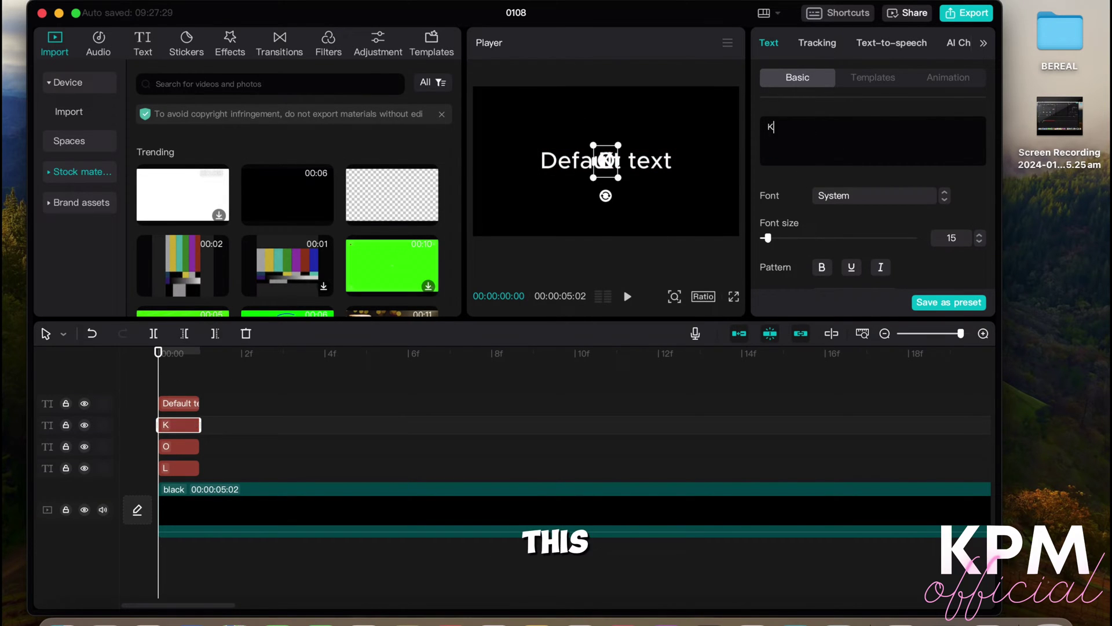
pyautogui.click(649, 160)
pyautogui.press('super+a')
pyautogui.write('I')
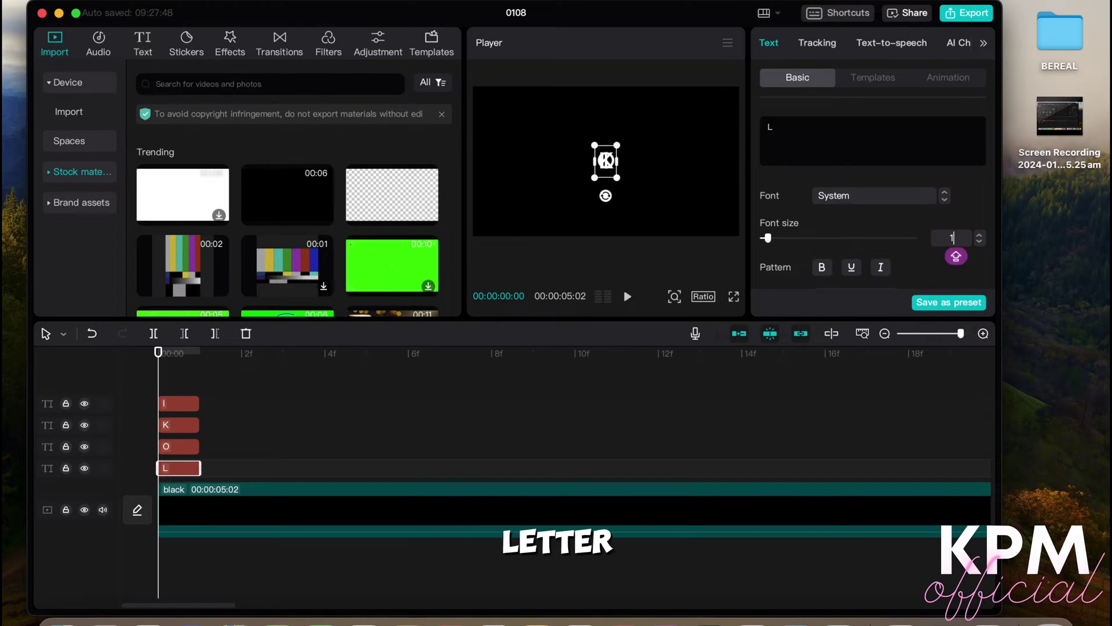
# Set the letters to font size 40 and arrange L, O, K, I across the frame
pyautogui.press('BackSpace')
pyautogui.write('40')
pyautogui.press('Return')
pyautogui.click(179, 425)
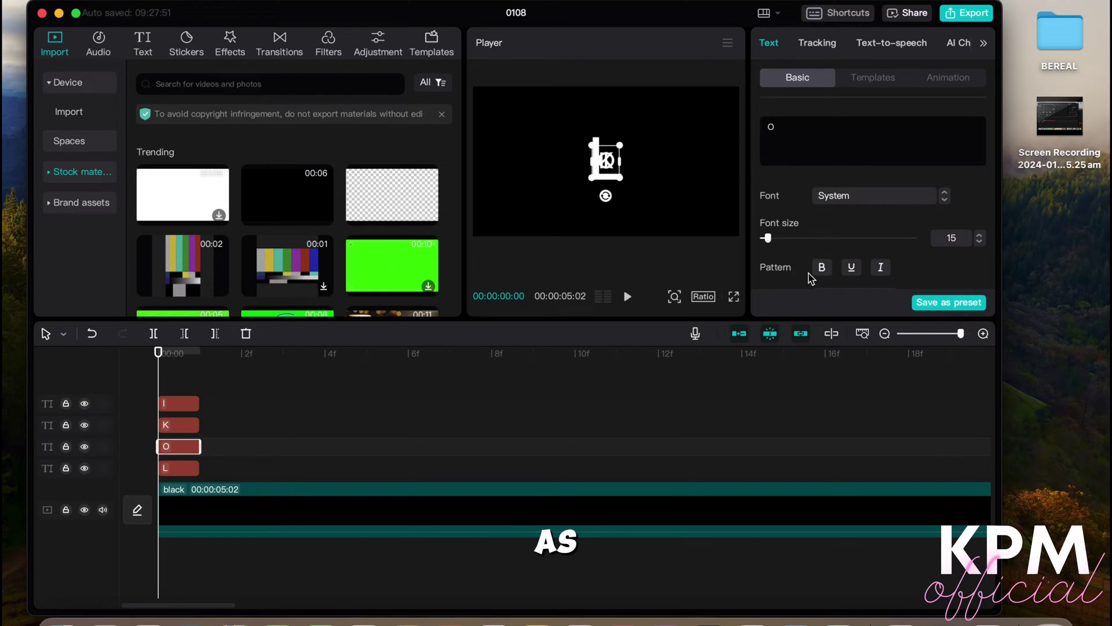
pyautogui.write('40')
pyautogui.press('Return')
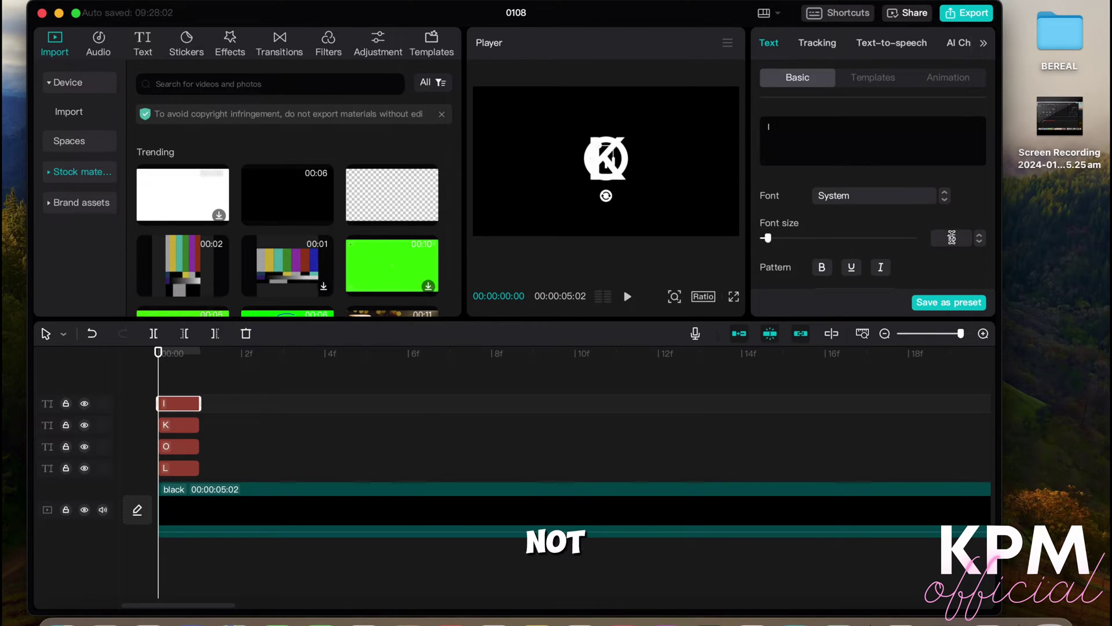
pyautogui.moveTo(603, 168); pyautogui.dragTo(644, 168)
pyautogui.click(605, 161)
pyautogui.click(615, 180)
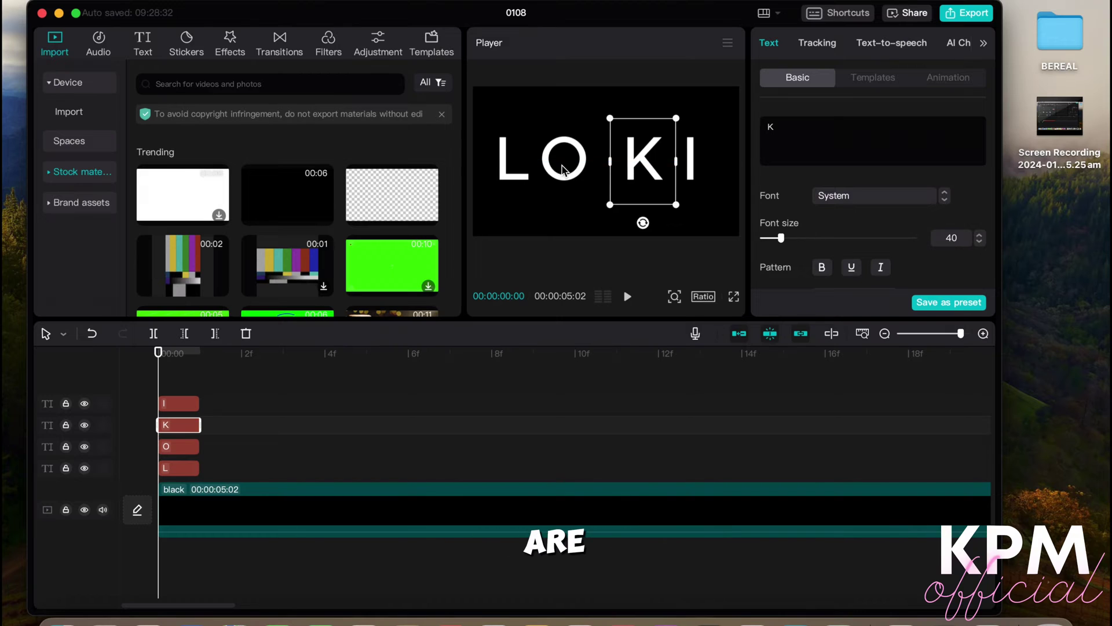
# Nudge the L and O letters so all four letters are evenly spaced
pyautogui.moveTo(513, 162); pyautogui.dragTo(584, 168)
pyautogui.click(644, 168)
pyautogui.click(649, 168)
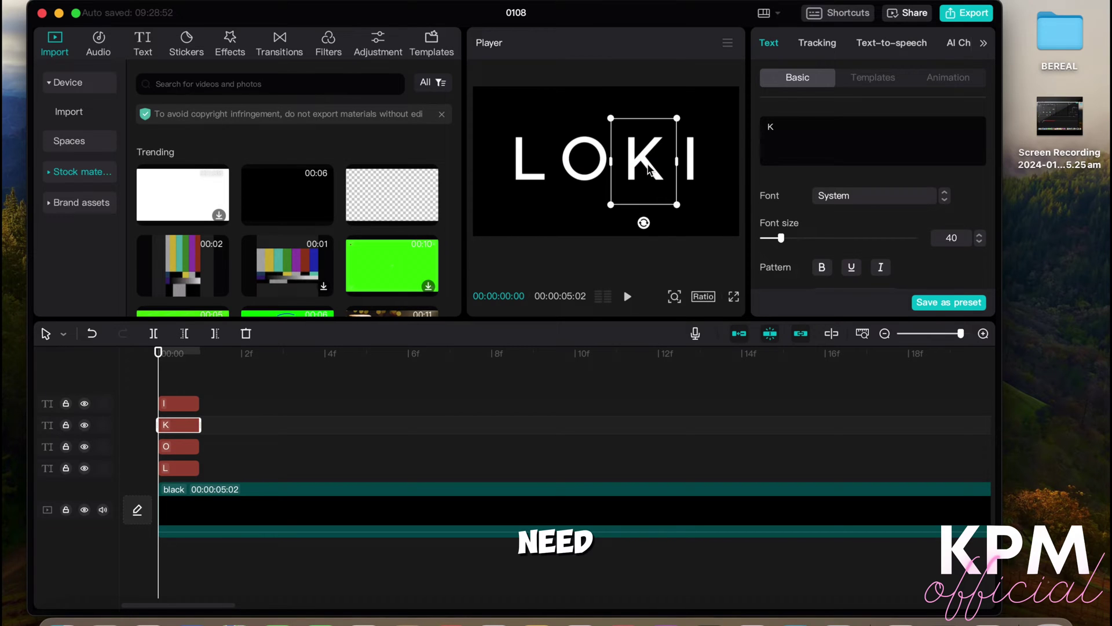
pyautogui.click(197, 376)
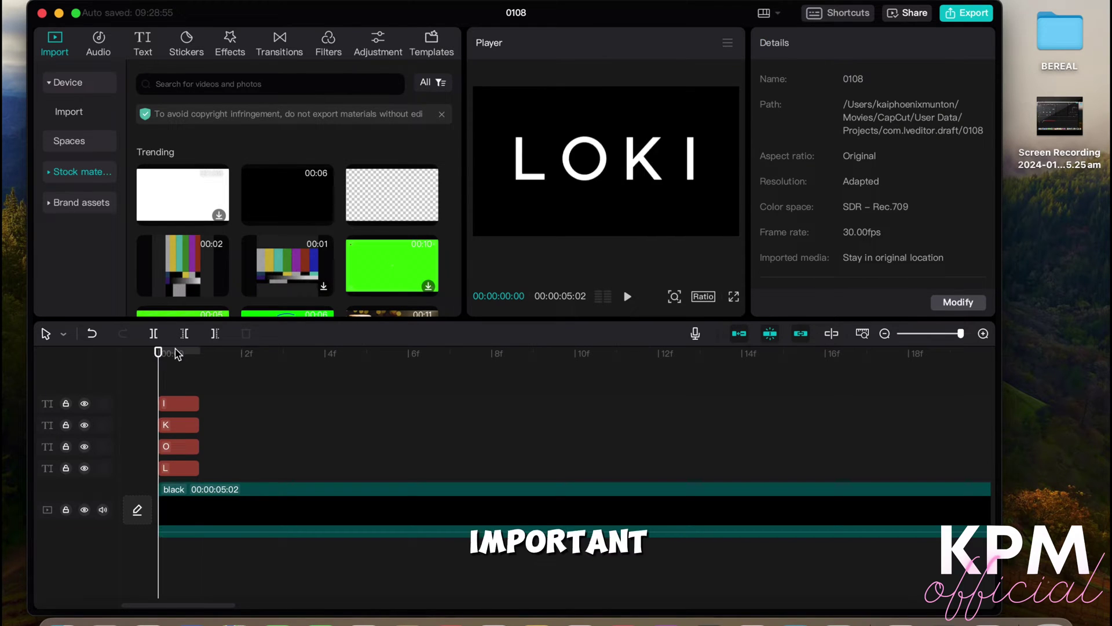
# Copy the four letter clips and paste four more sets back-to-back, then return to the start
pyautogui.press('super+a')
pyautogui.press('super+c')
pyautogui.click(198, 353)
pyautogui.press('super+v')
pyautogui.click(241, 353)
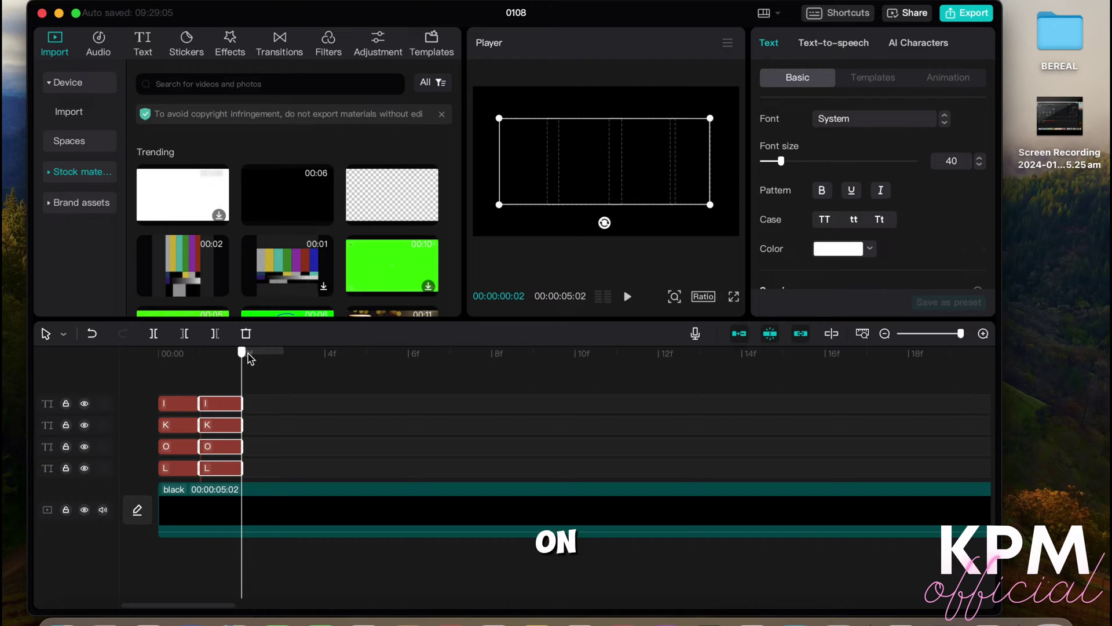
pyautogui.press('super+v')
pyautogui.click(285, 355)
pyautogui.press('super+v')
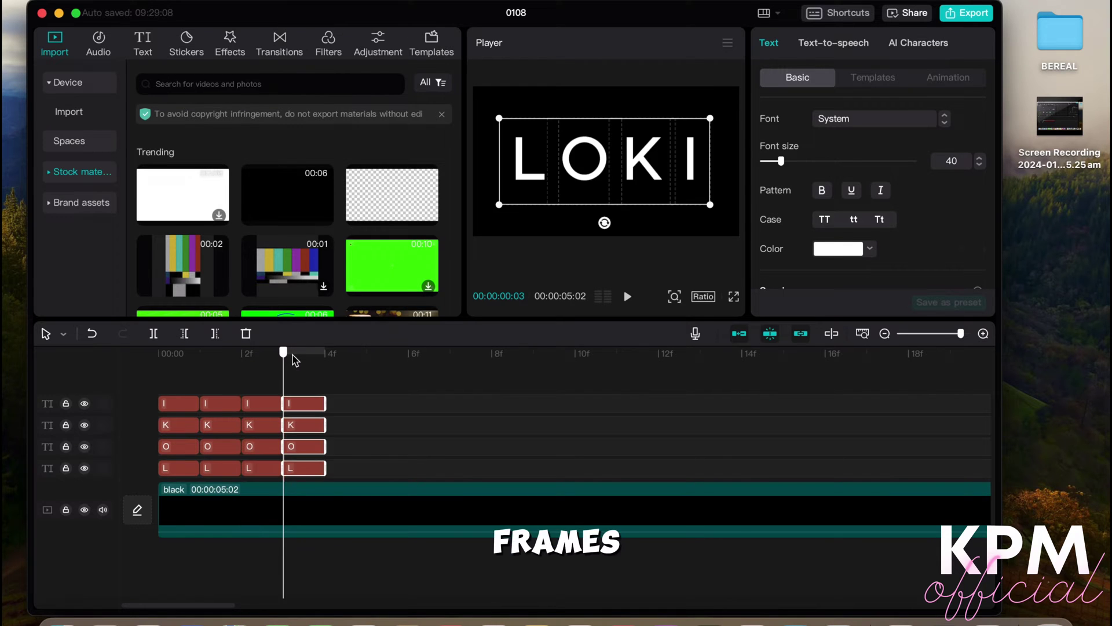
pyautogui.click(326, 355)
pyautogui.press('super+v')
pyautogui.moveTo(309, 371); pyautogui.dragTo(175, 374)
pyautogui.click(175, 405)
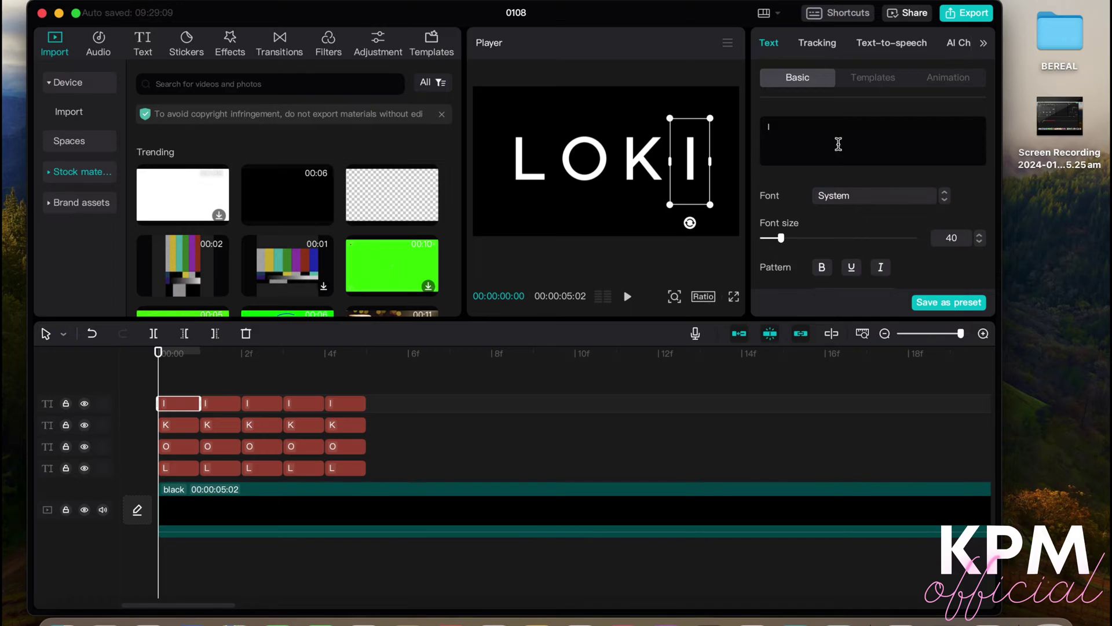
# Try fonts on the first I, and give the first K the Halloween, then Witty, font
pyautogui.click(838, 197)
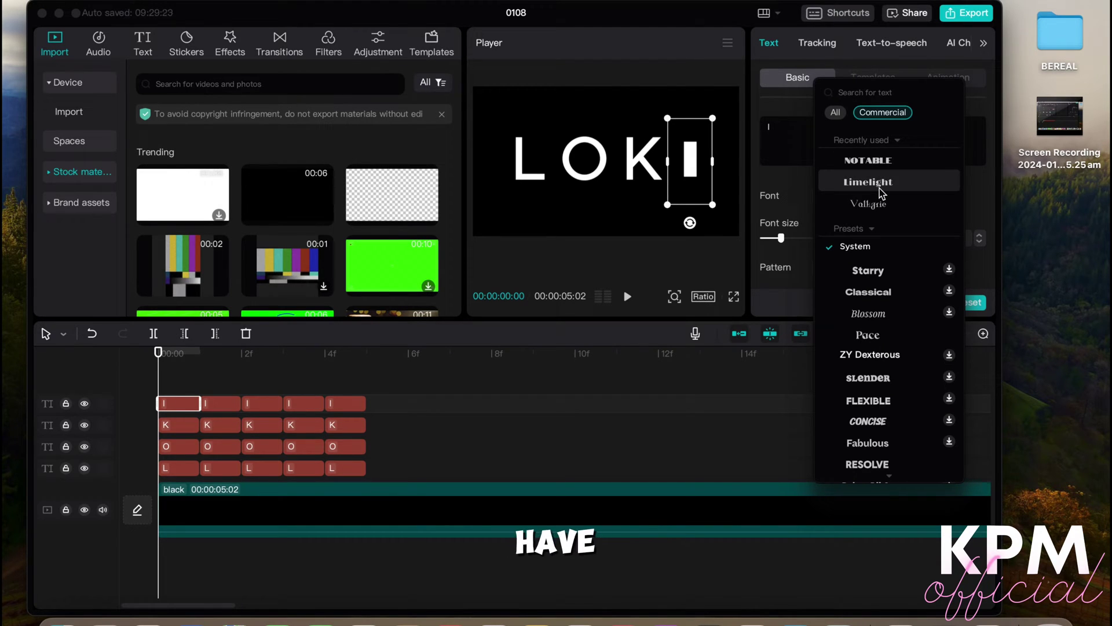
pyautogui.scroll(-10, 885, 315)
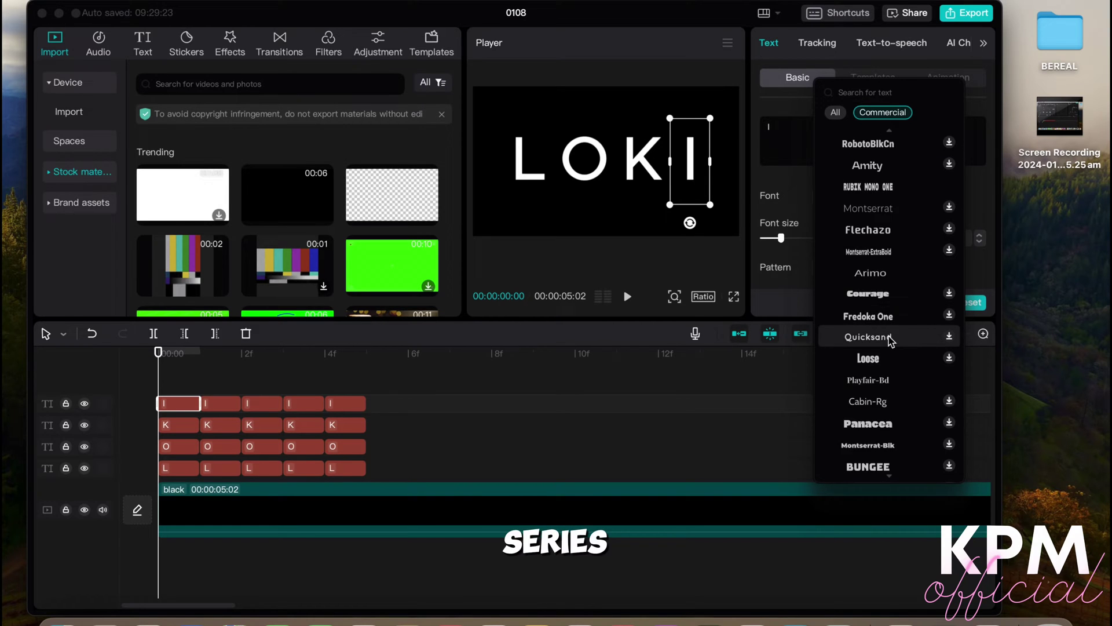
pyautogui.click(642, 159)
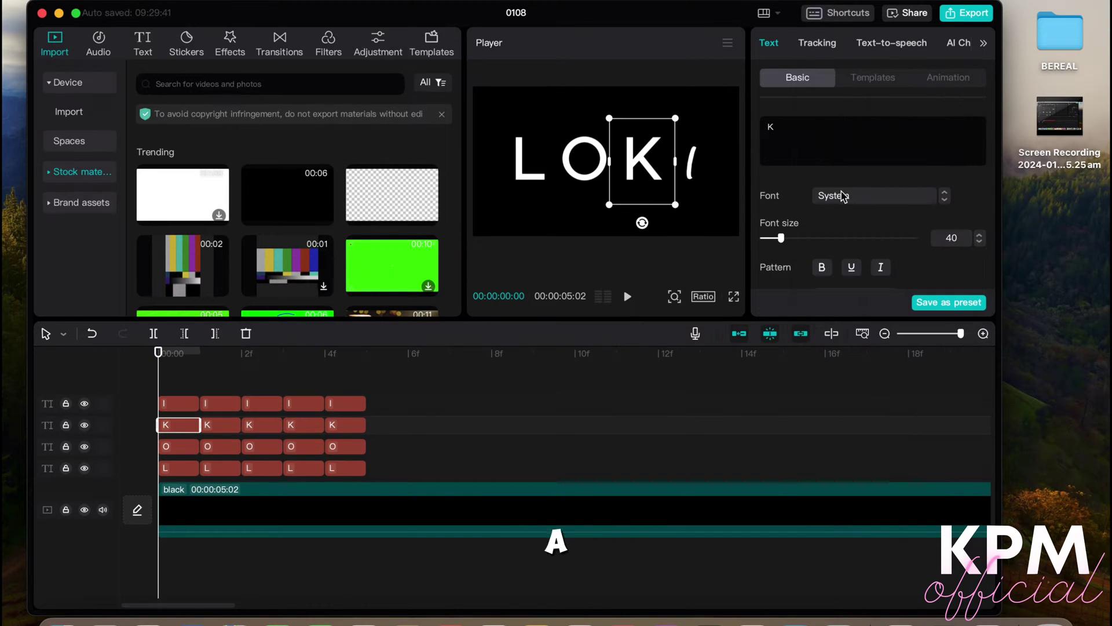
pyautogui.click(839, 197)
pyautogui.scroll(-12, 860, 236)
pyautogui.scroll(-15, 860, 237)
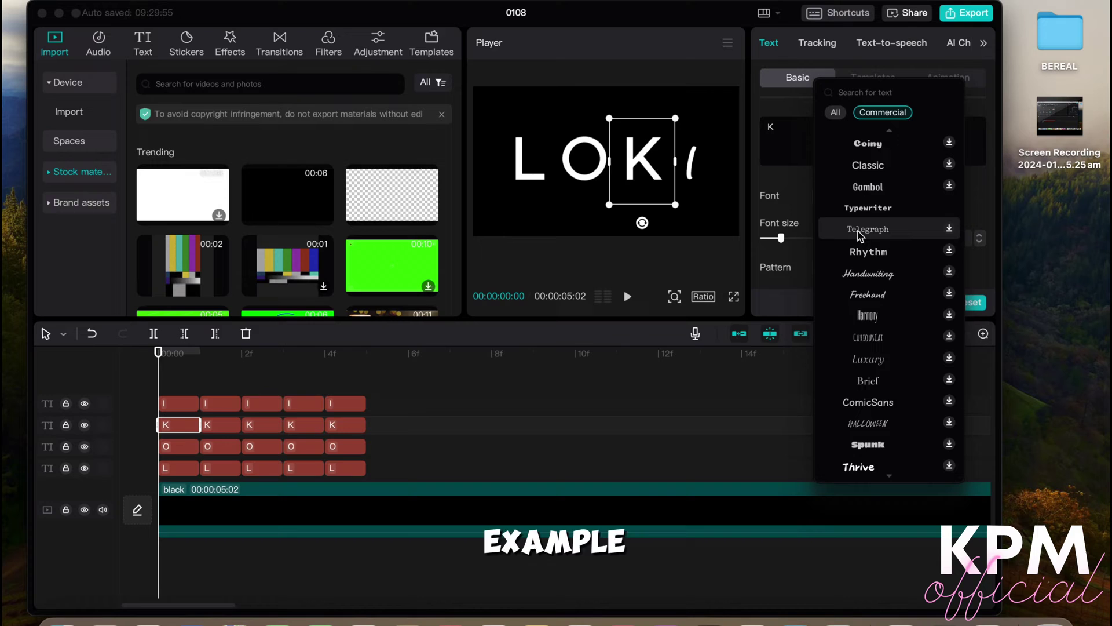
pyautogui.click(880, 268)
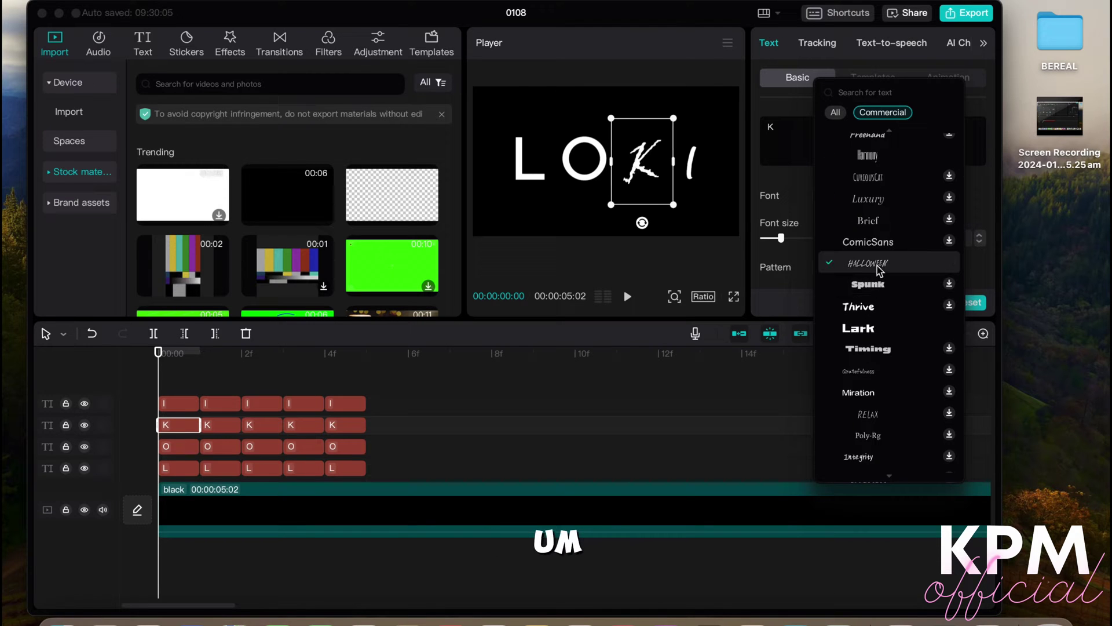
pyautogui.scroll(-4, 881, 347)
pyautogui.click(869, 376)
# Try several fonts on the first O and settle on Etiquette
pyautogui.click(174, 449)
pyautogui.click(863, 196)
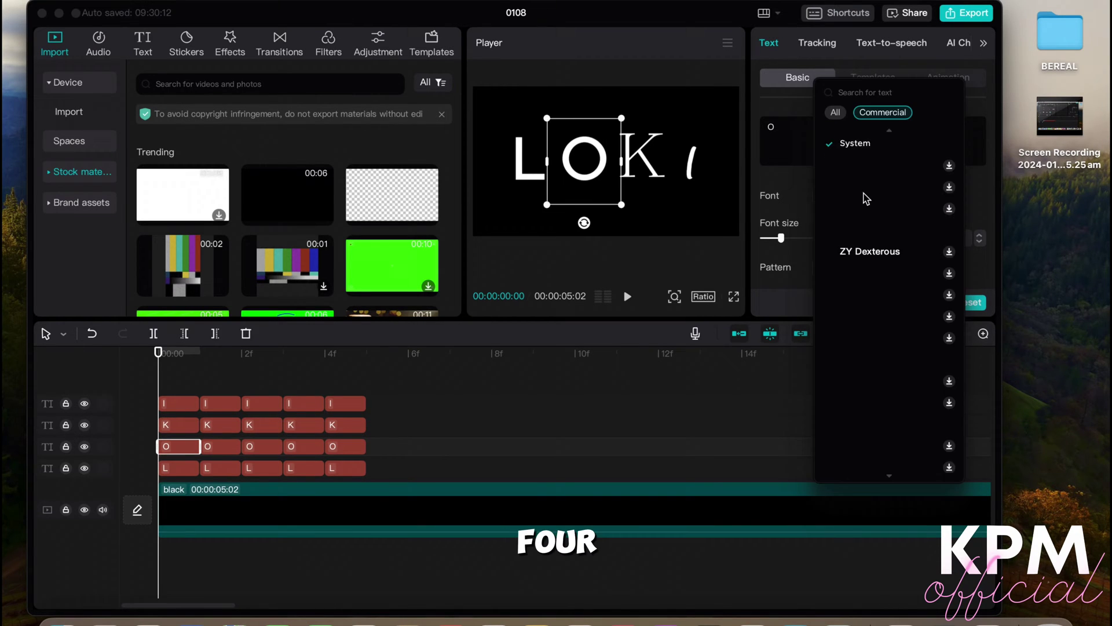
pyautogui.click(871, 334)
pyautogui.click(835, 198)
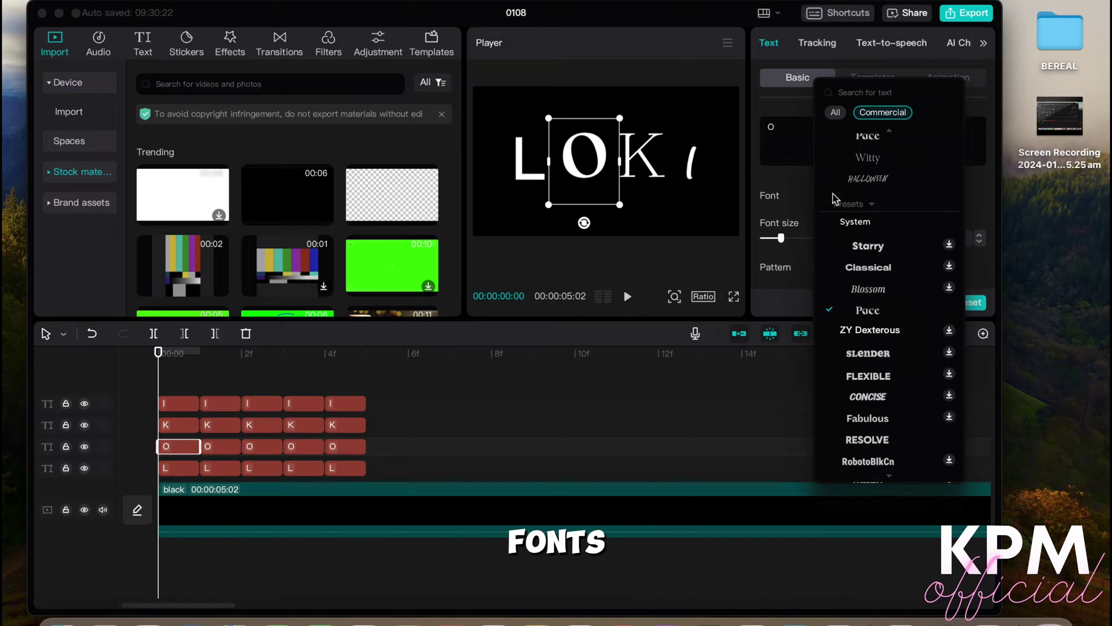
pyautogui.scroll(-10, 875, 232)
pyautogui.scroll(-15, 881, 232)
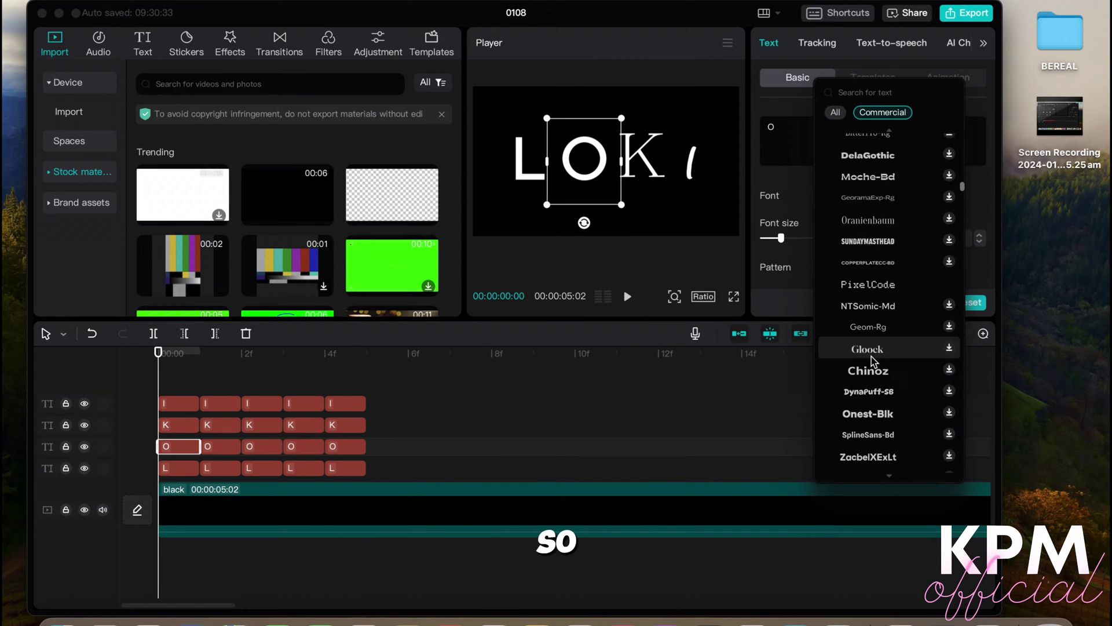
pyautogui.click(868, 382)
pyautogui.scroll(-10, 881, 377)
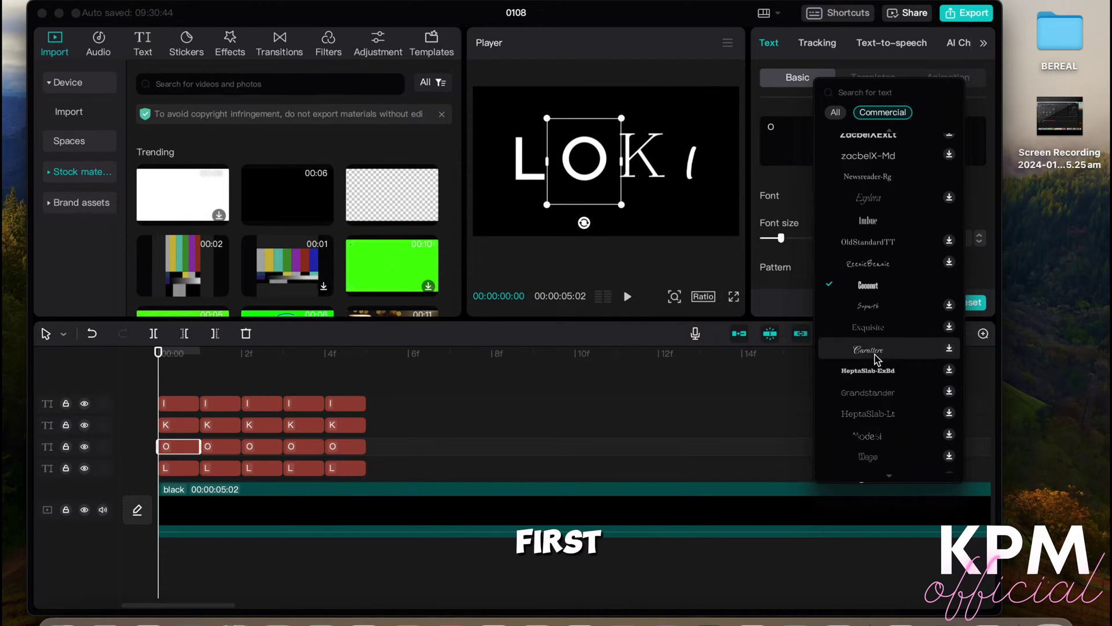
pyautogui.click(869, 386)
pyautogui.click(881, 430)
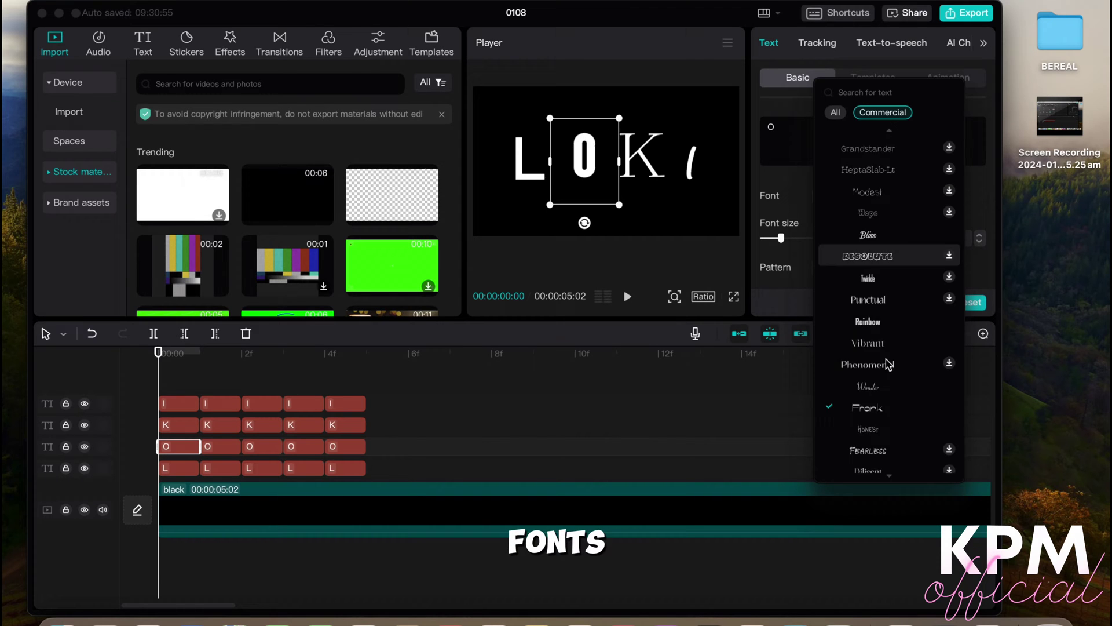
pyautogui.scroll(-10, 888, 360)
pyautogui.click(892, 294)
# Set the first L to the ZY Pace font and step forward to preview
pyautogui.click(178, 468)
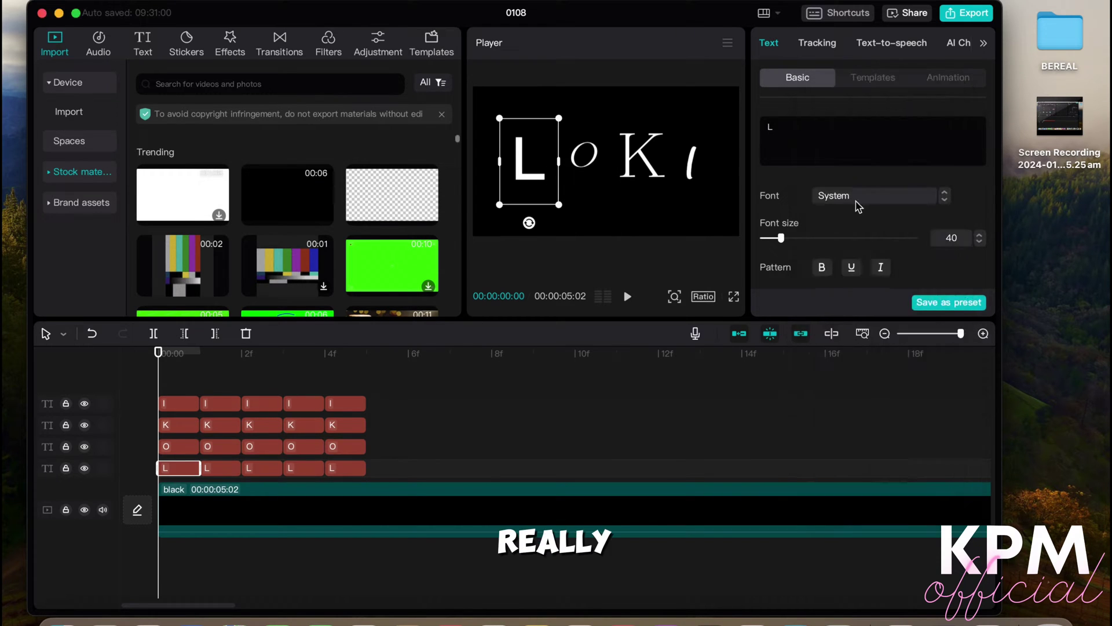
pyautogui.click(869, 196)
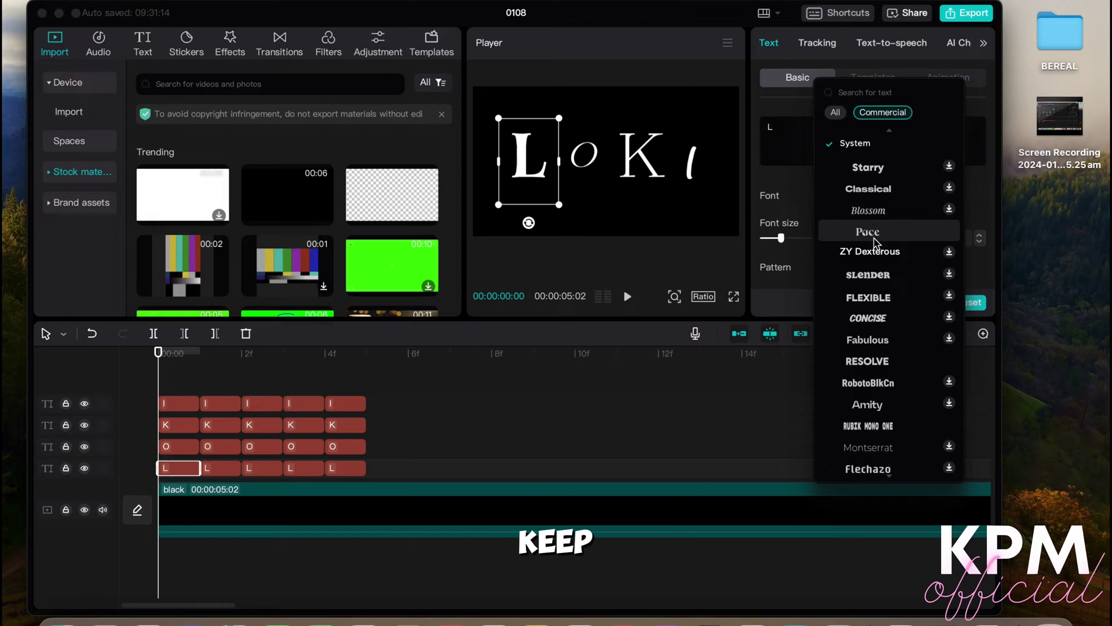
pyautogui.click(874, 239)
pyautogui.press('Right')
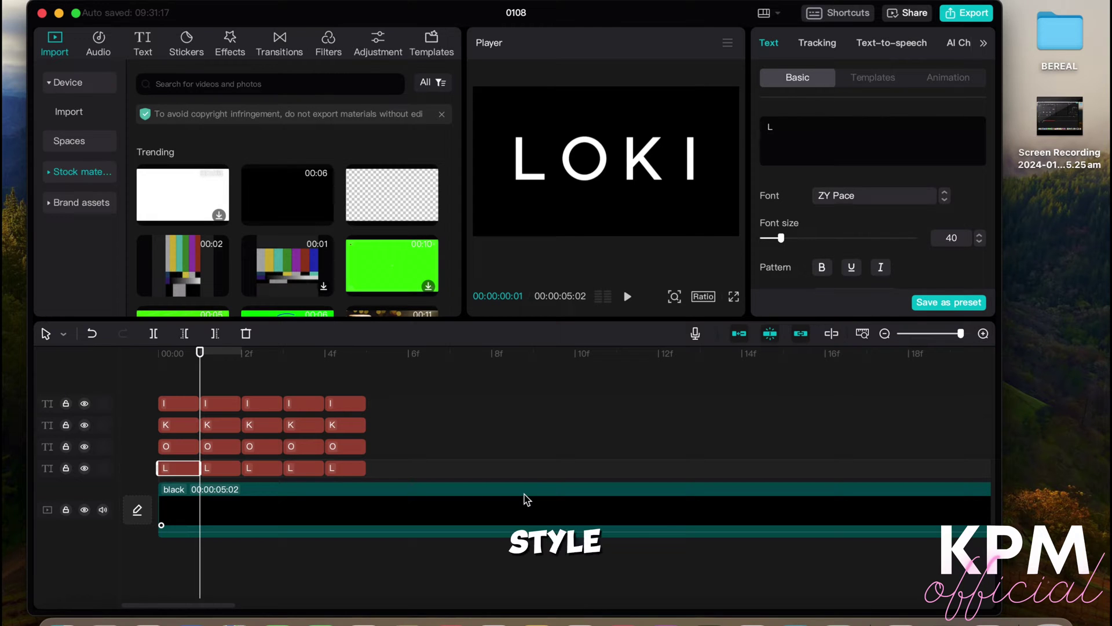
# Give the second L the Gambol font, then switch it to Timing
pyautogui.click(220, 468)
pyautogui.click(869, 195)
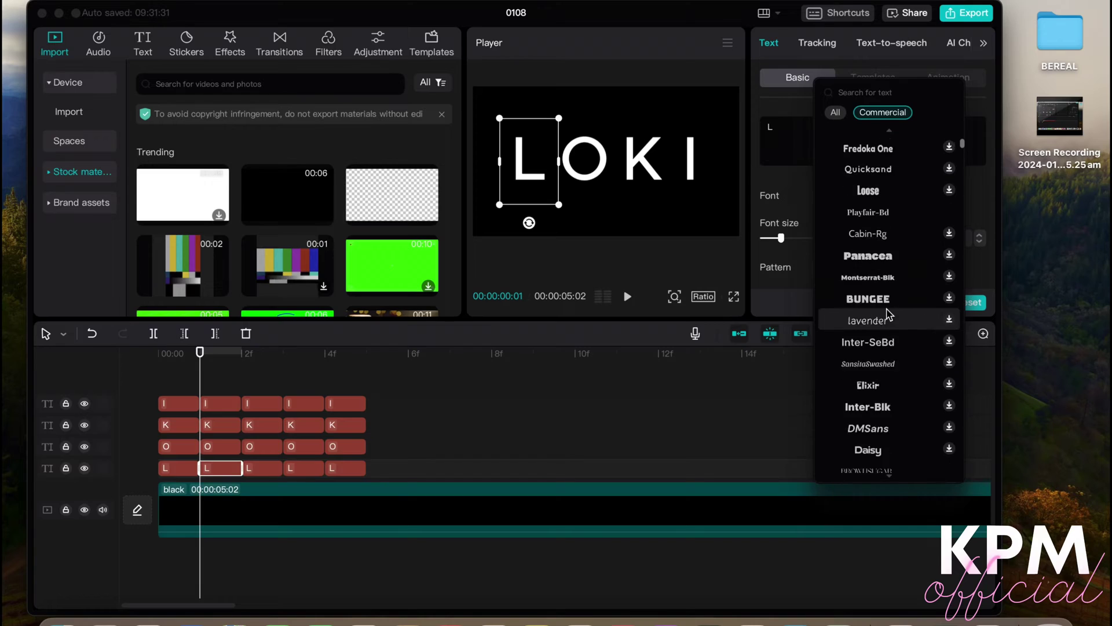
pyautogui.scroll(-5, 880, 348)
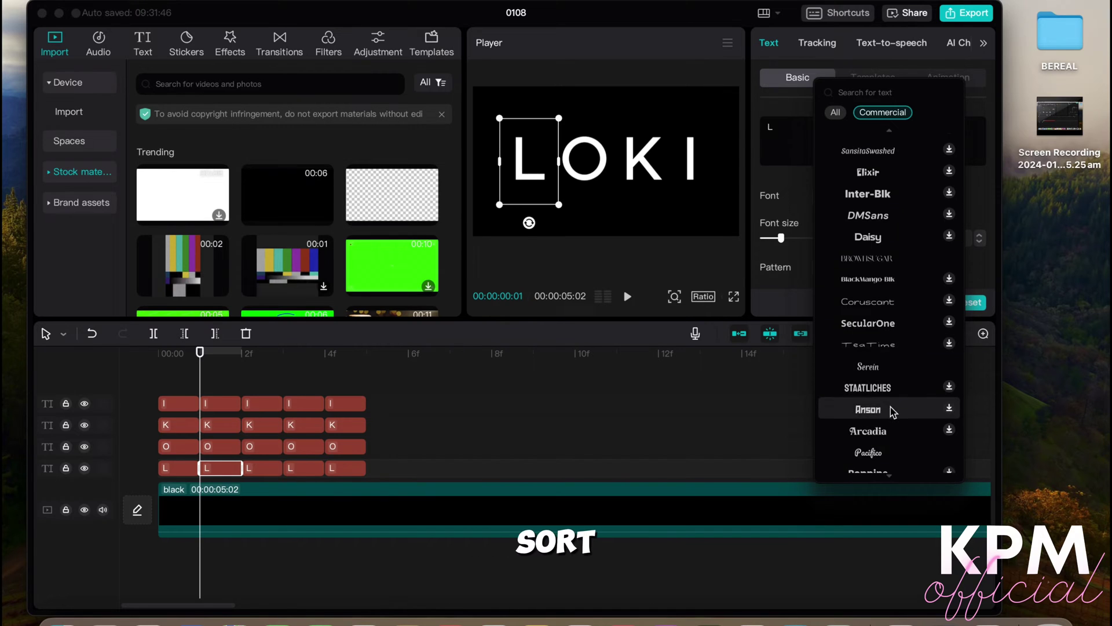
pyautogui.scroll(-3, 883, 406)
pyautogui.scroll(-2, 890, 433)
pyautogui.click(891, 392)
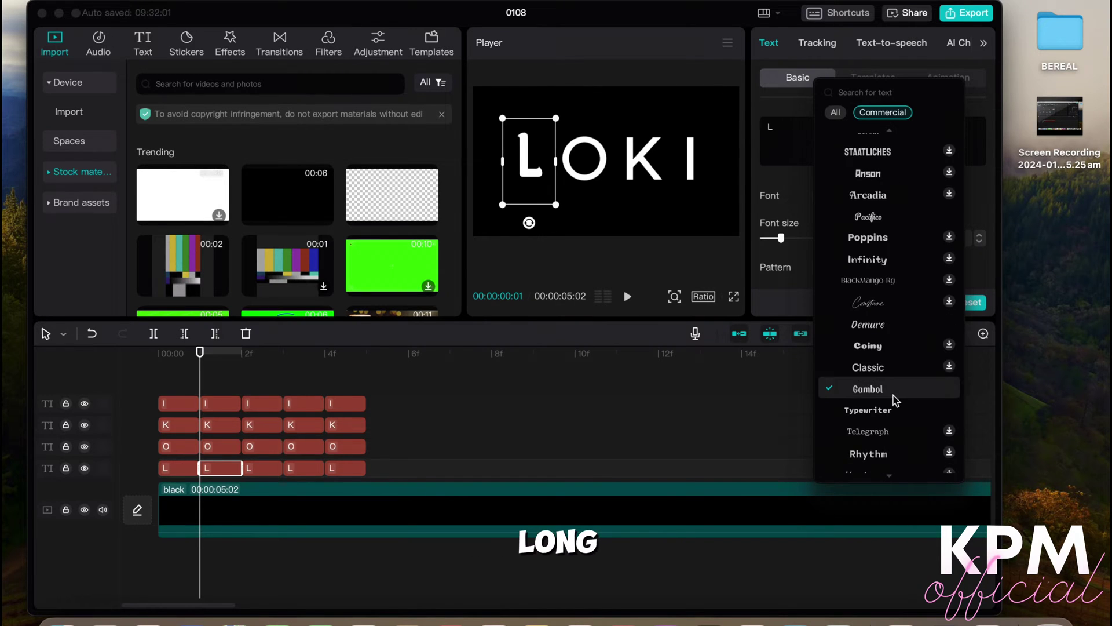
pyautogui.scroll(-4, 892, 405)
pyautogui.scroll(-3, 890, 405)
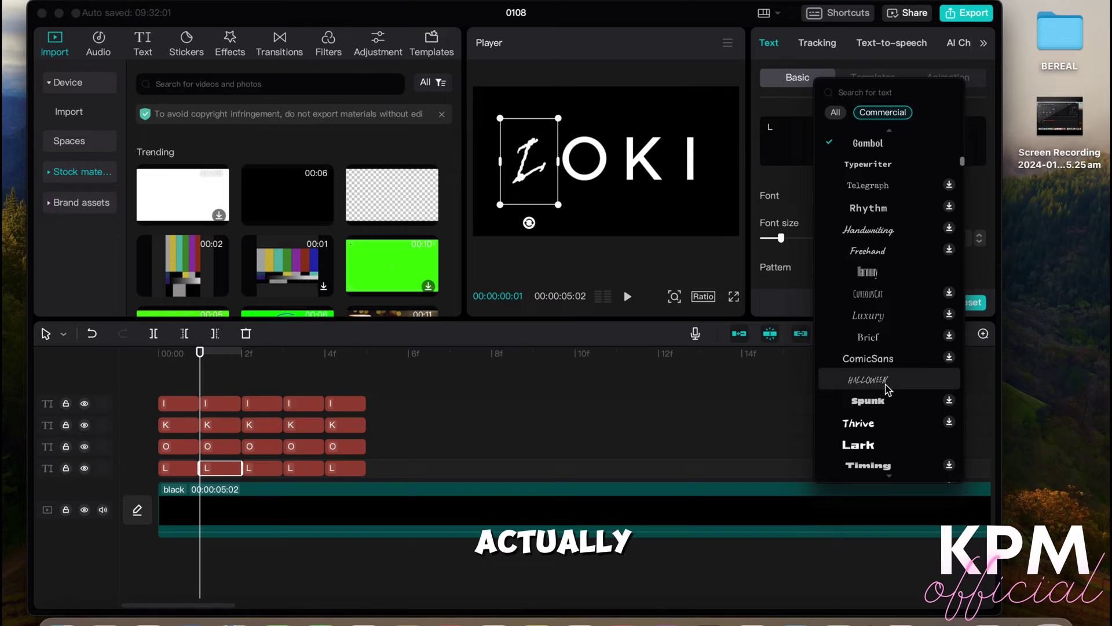
pyautogui.scroll(-3, 883, 385)
pyautogui.click(883, 375)
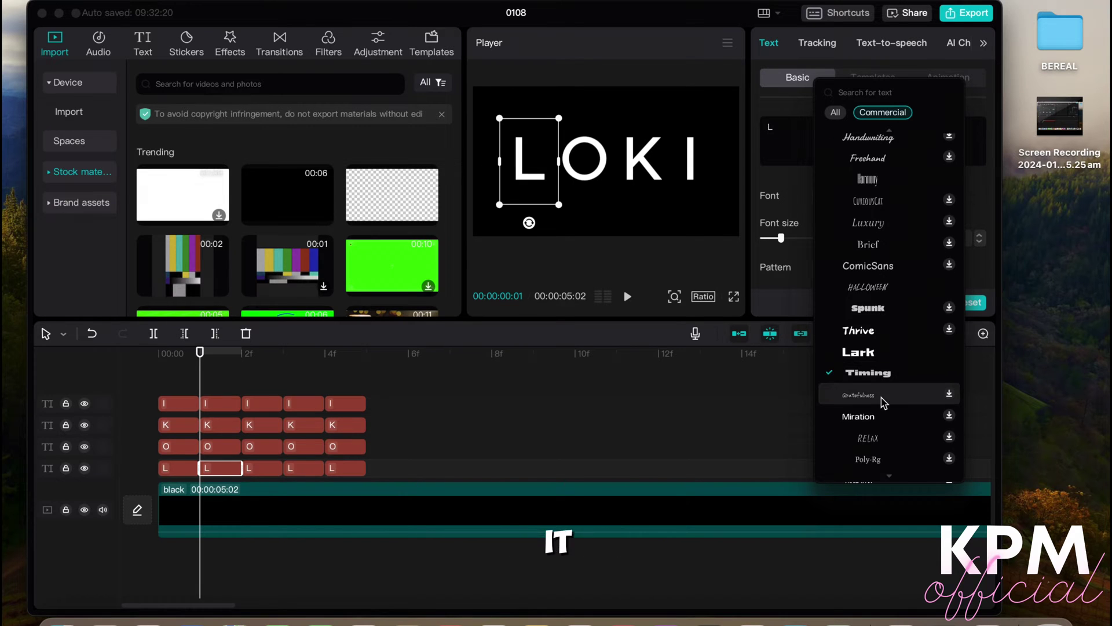
# Apply the EVANGEL font to the second O
pyautogui.scroll(-5, 883, 400)
pyautogui.scroll(-10, 884, 405)
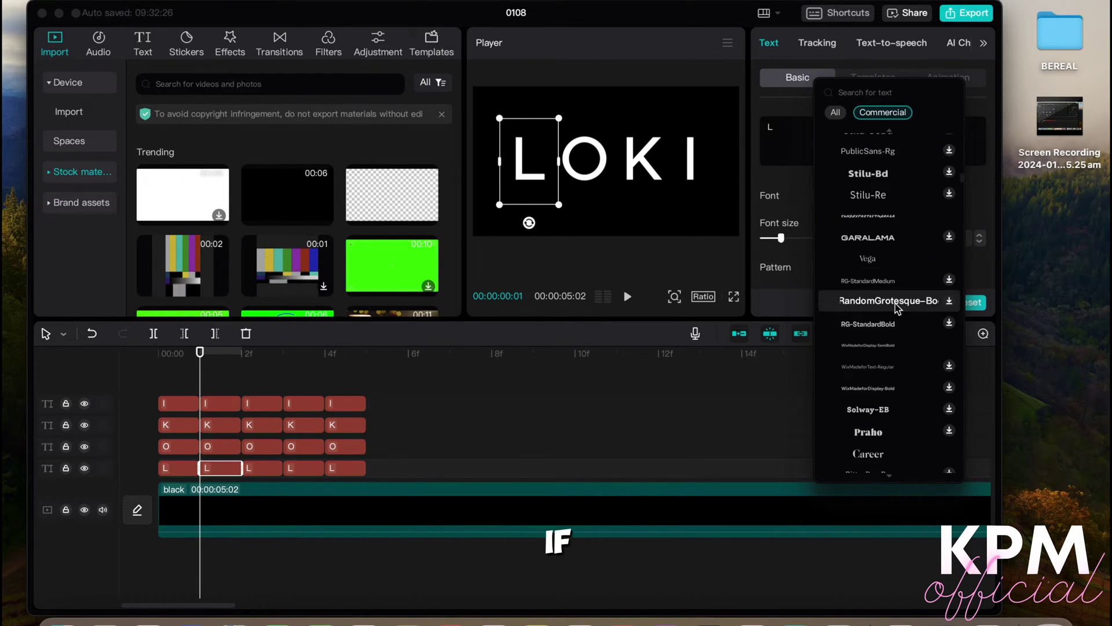
pyautogui.scroll(-8, 884, 376)
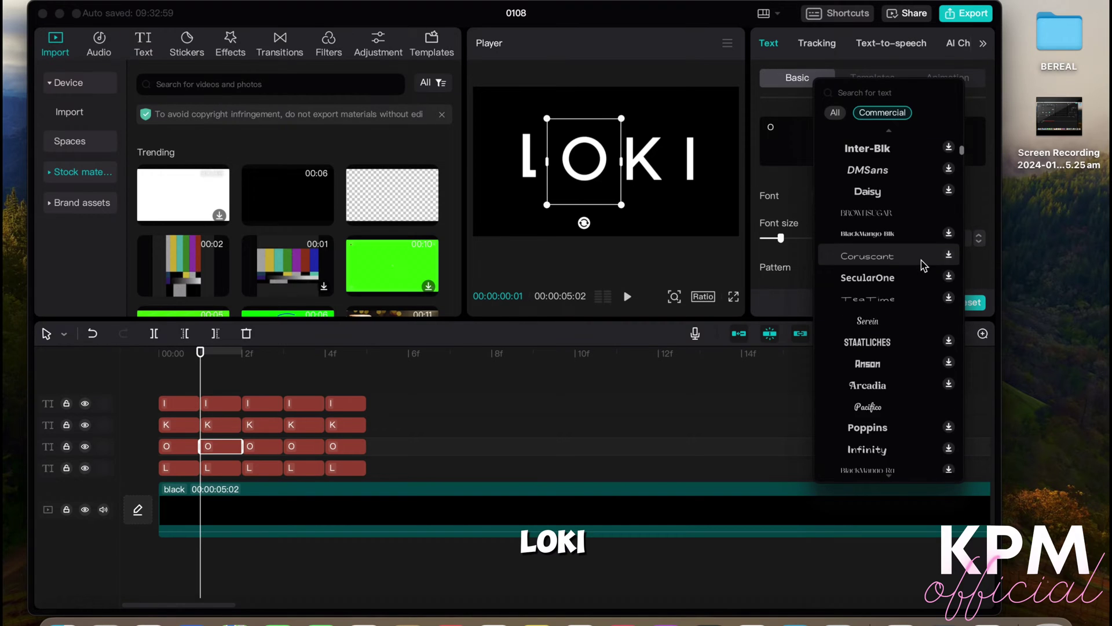
pyautogui.scroll(-10, 924, 266)
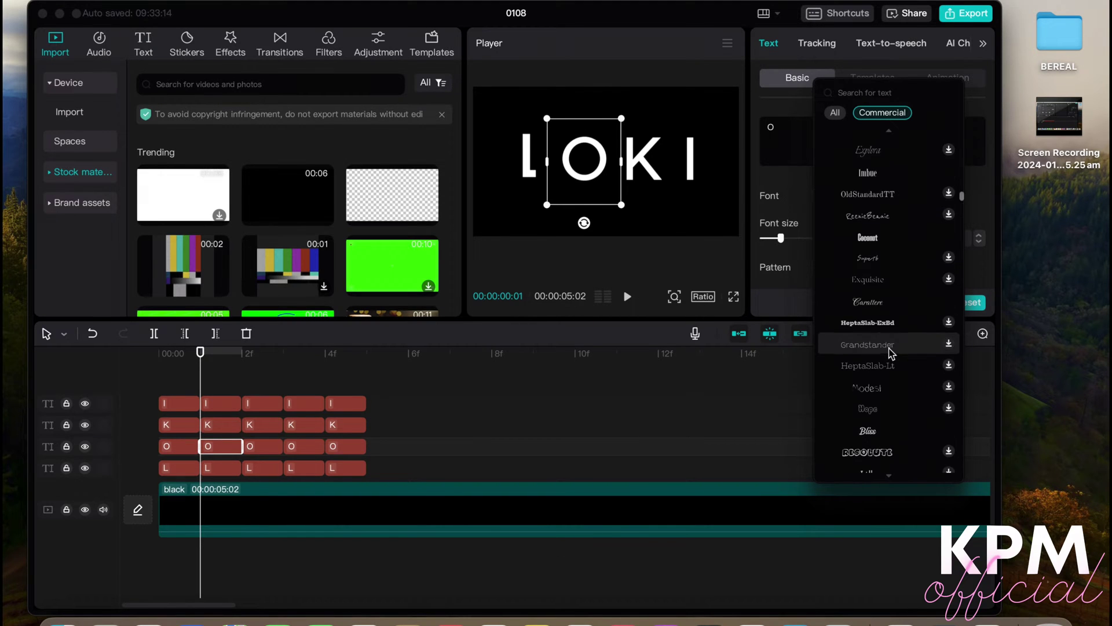
pyautogui.scroll(-5, 887, 336)
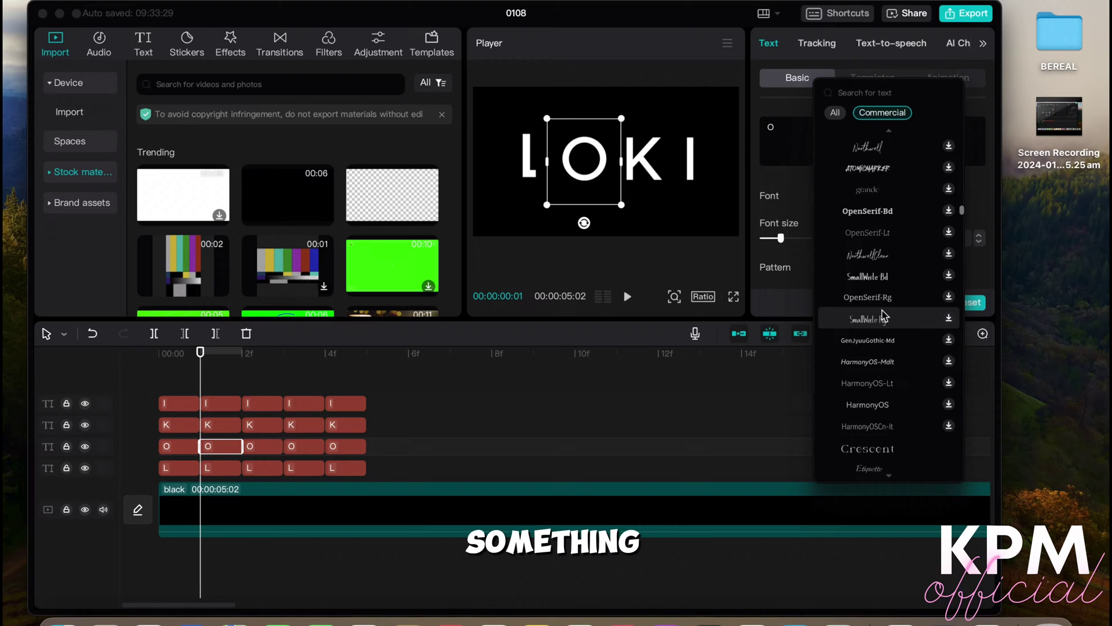
pyautogui.scroll(-10, 884, 317)
pyautogui.click(892, 189)
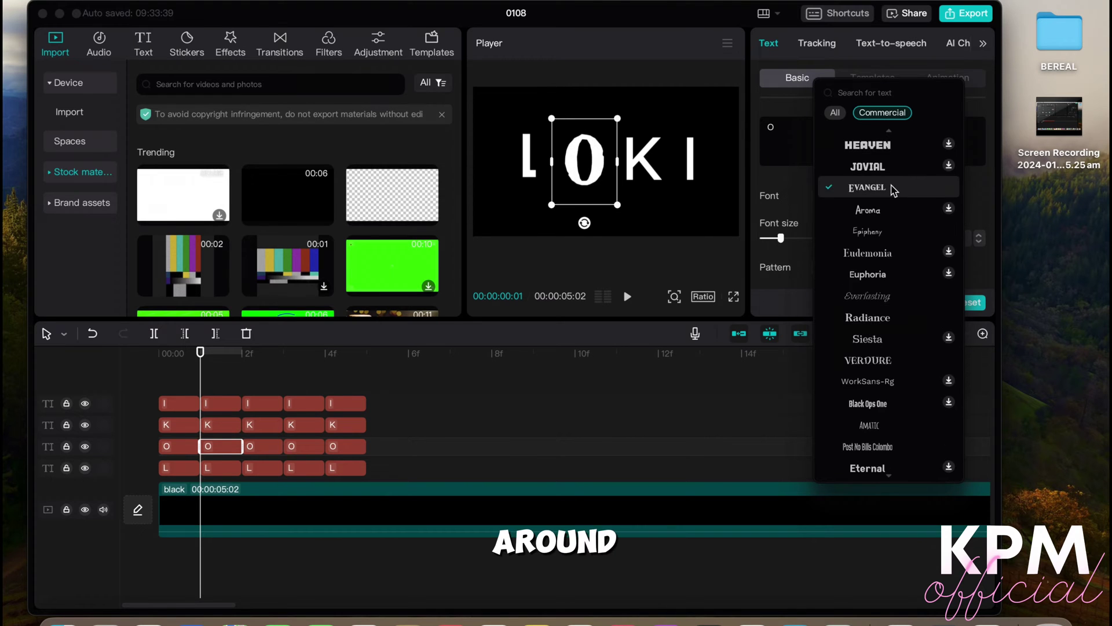
pyautogui.scroll(-5, 896, 267)
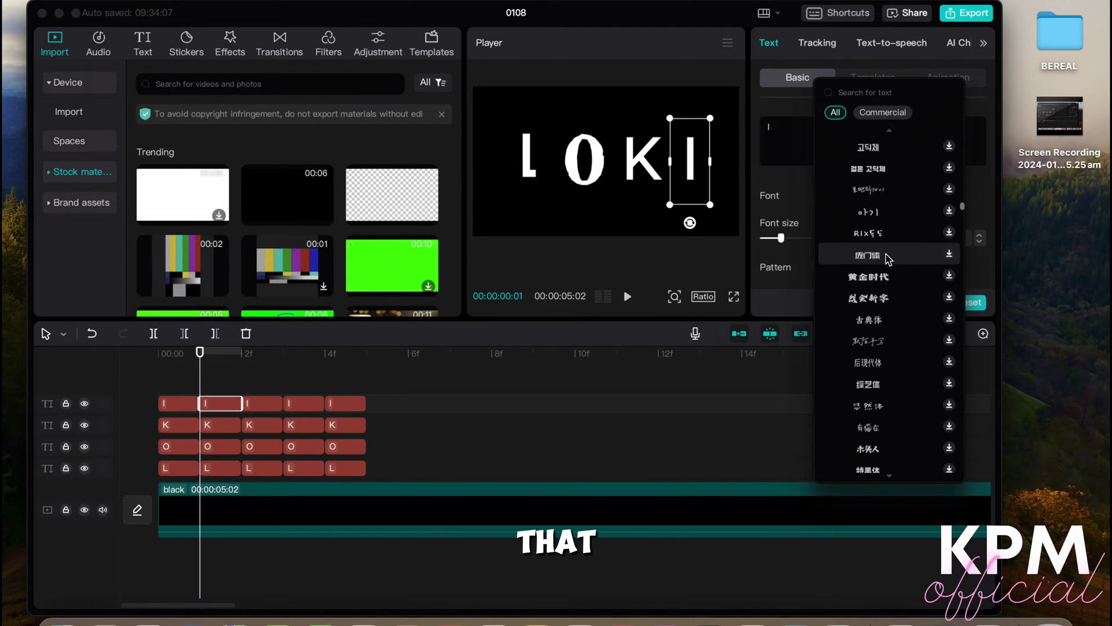
# Restyle the second O in Parisienne, then AlexBrush, and return to the first frame
pyautogui.click(584, 159)
pyautogui.click(898, 195)
pyautogui.scroll(-5, 899, 200)
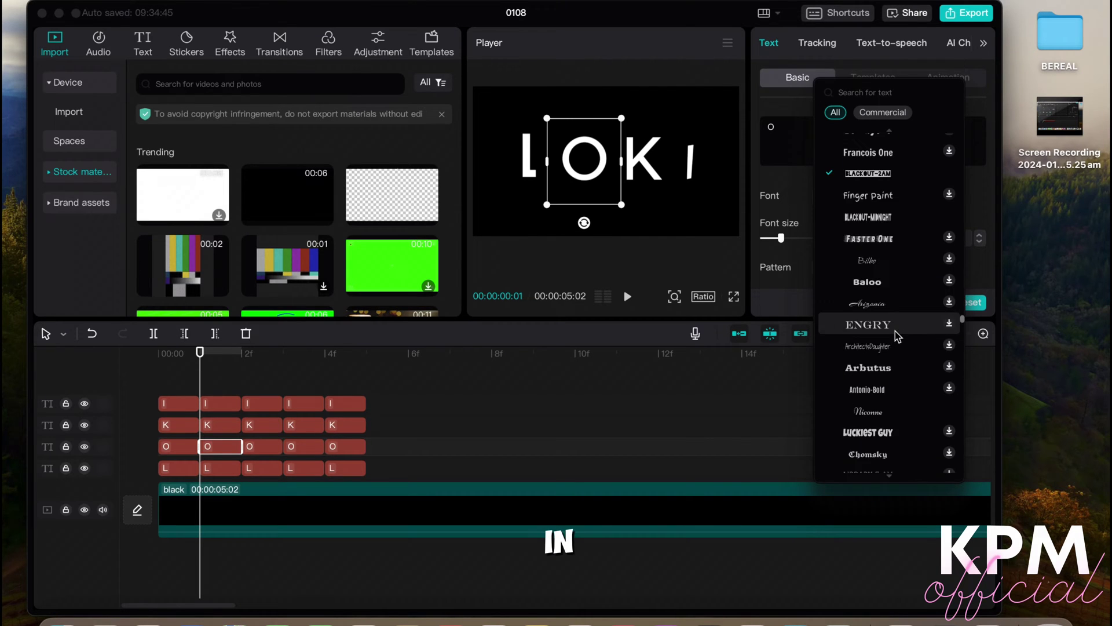
pyautogui.scroll(-10, 896, 307)
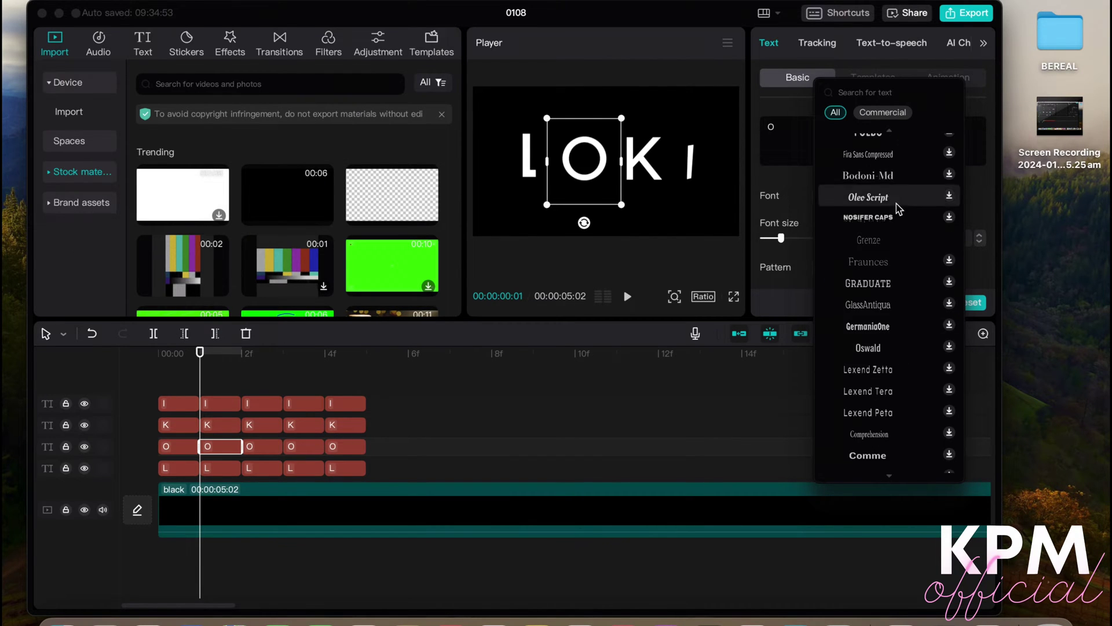
pyautogui.scroll(-10, 898, 289)
pyautogui.click(891, 302)
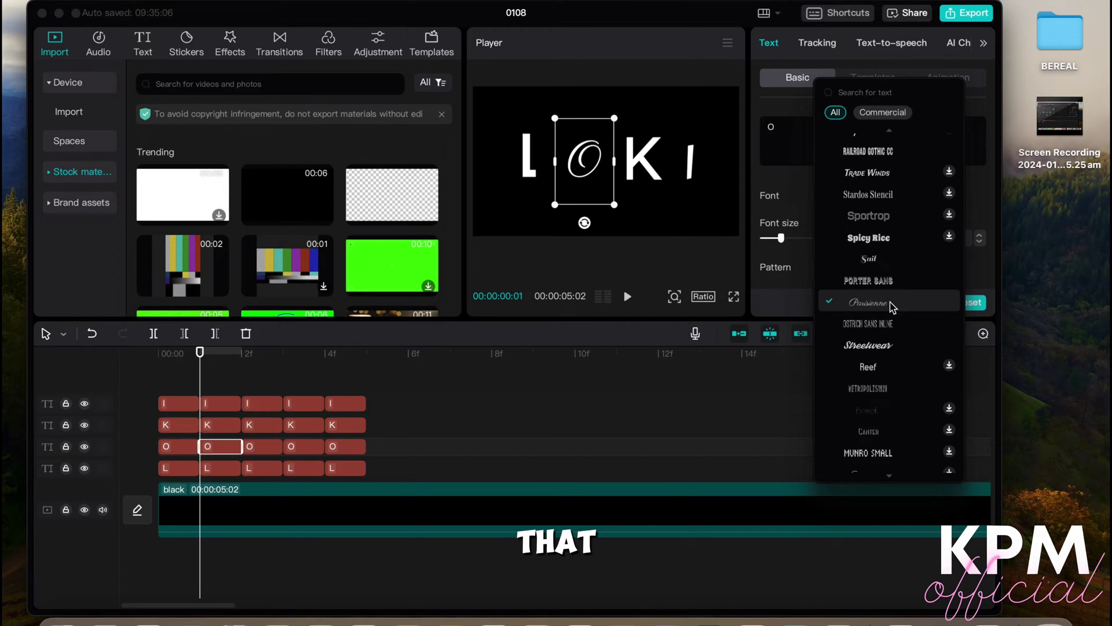
pyautogui.scroll(-8, 889, 313)
pyautogui.click(889, 316)
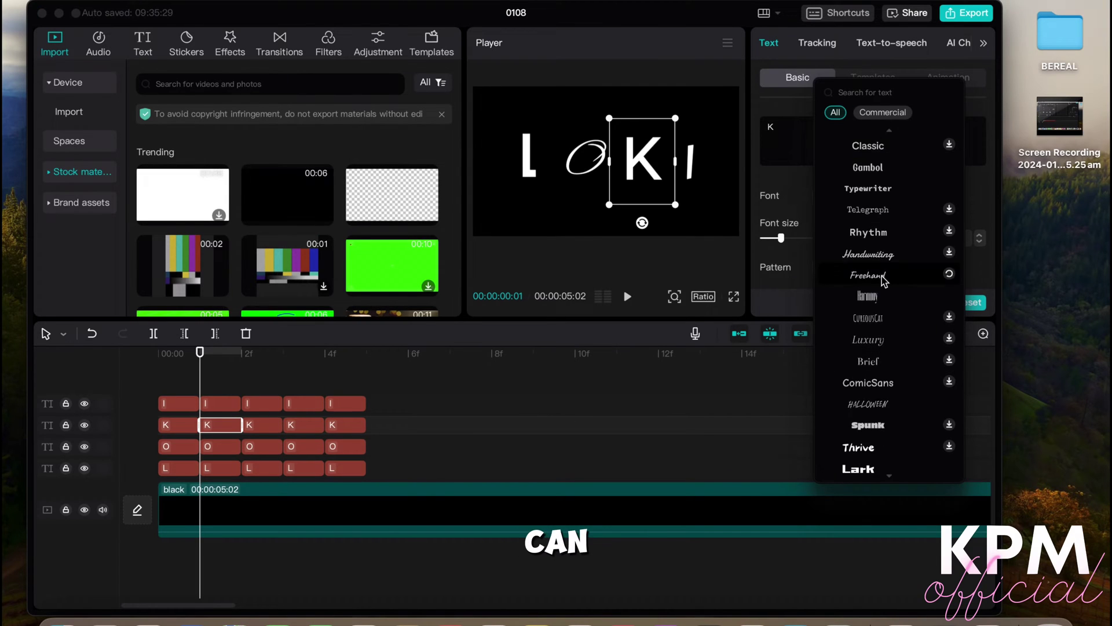
pyautogui.scroll(-8, 881, 249)
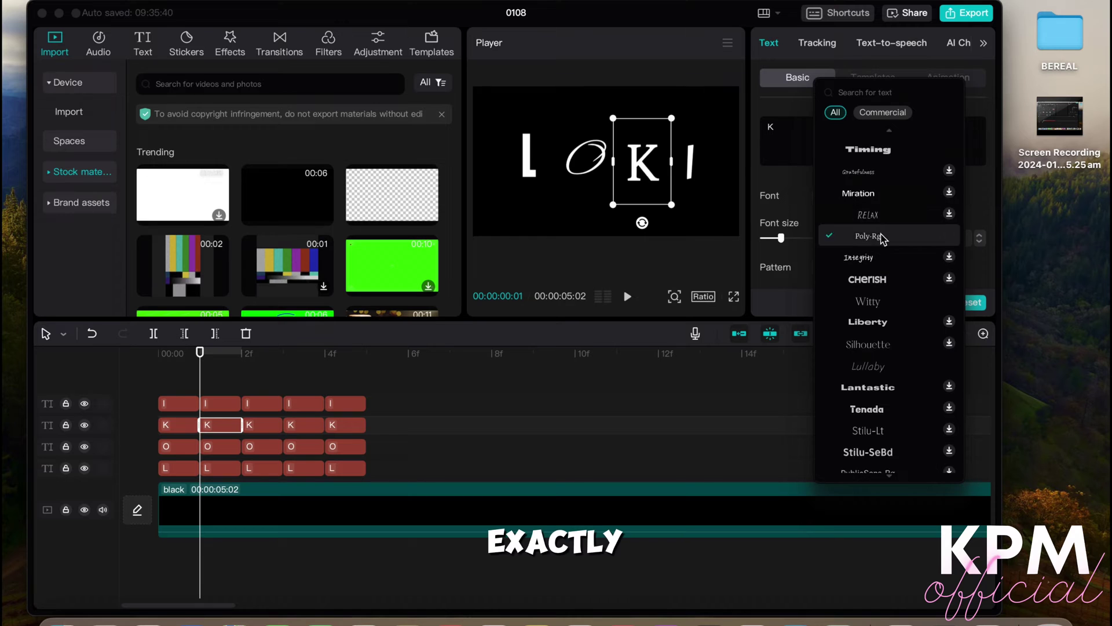
pyautogui.moveTo(204, 358); pyautogui.dragTo(181, 357)
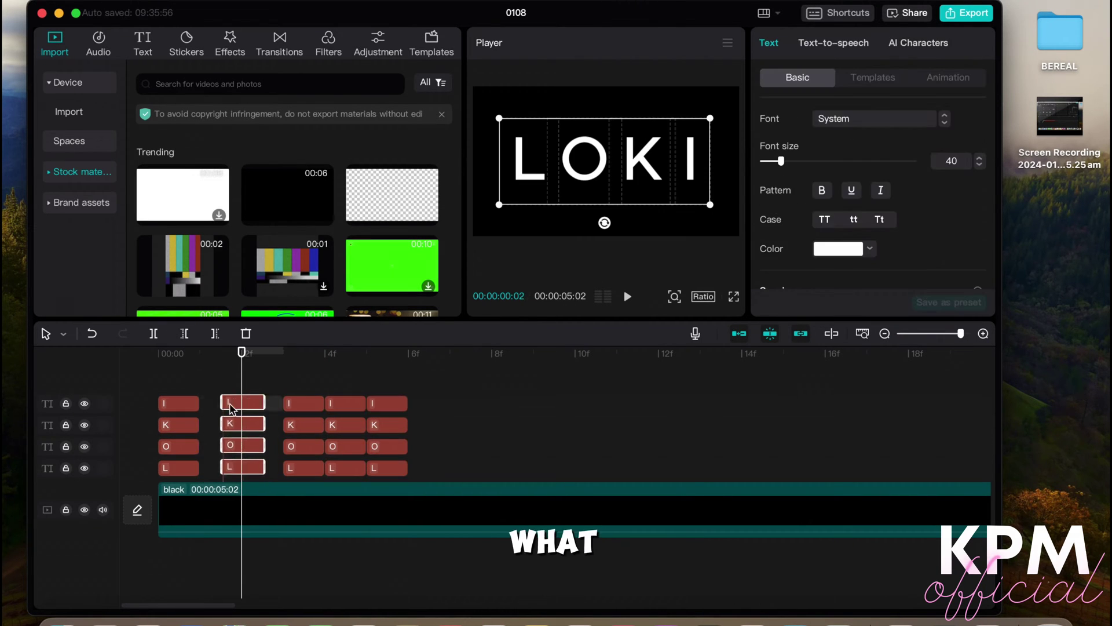
# Shift the later letter clips one frame right and give the second I the Modest font
pyautogui.moveTo(256, 409)
pyautogui.mouseDown()
pyautogui.moveTo(297, 410)
pyautogui.moveTo(256, 409)
pyautogui.mouseUp()
pyautogui.click(212, 411)
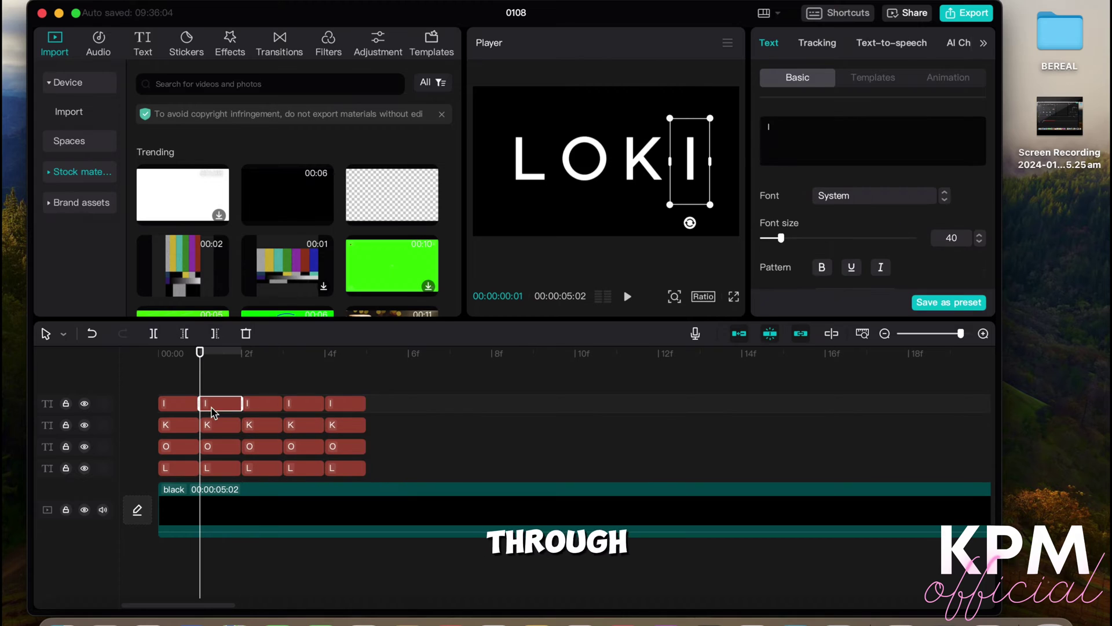
pyautogui.click(851, 203)
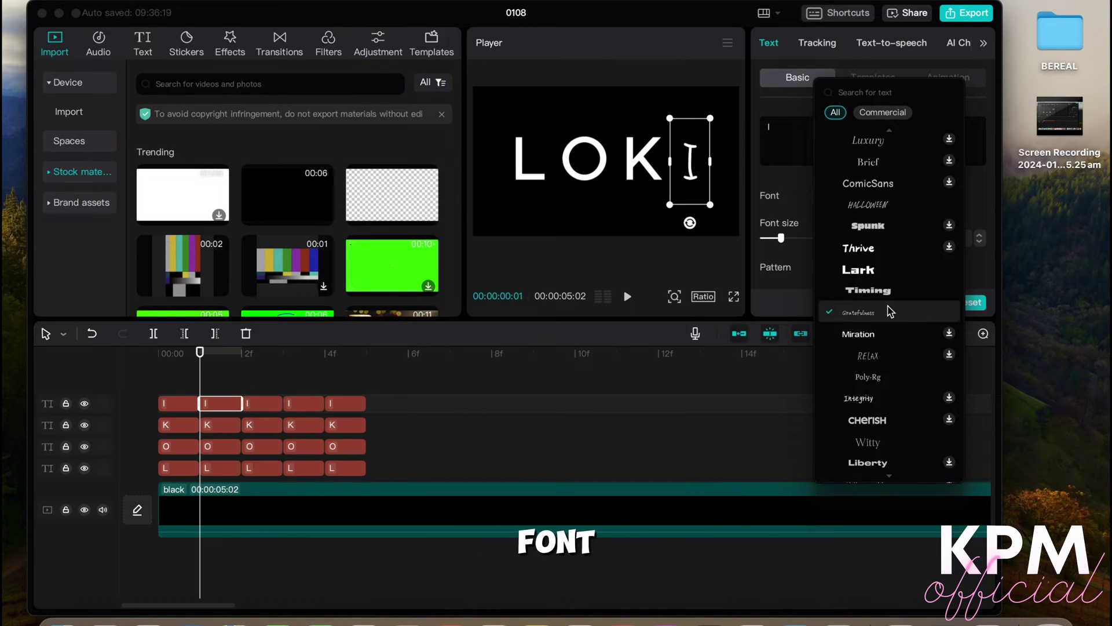
pyautogui.click(880, 261)
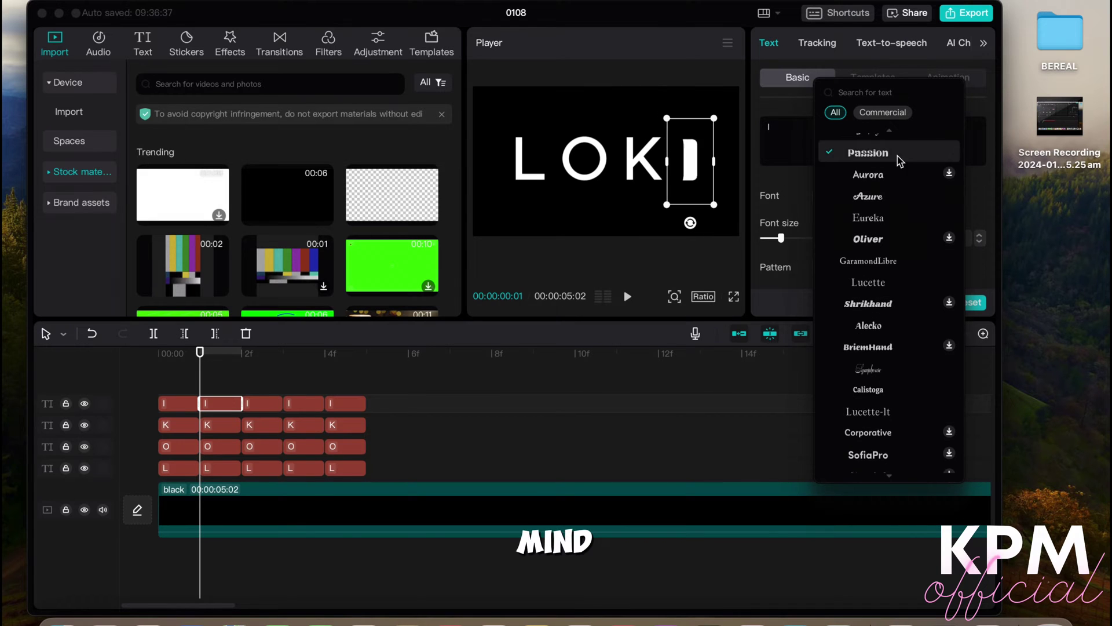
pyautogui.click(889, 217)
# Set the second K to Zapfino, then change it to Trattatello
pyautogui.click(213, 430)
pyautogui.click(851, 203)
pyautogui.scroll(-10, 892, 289)
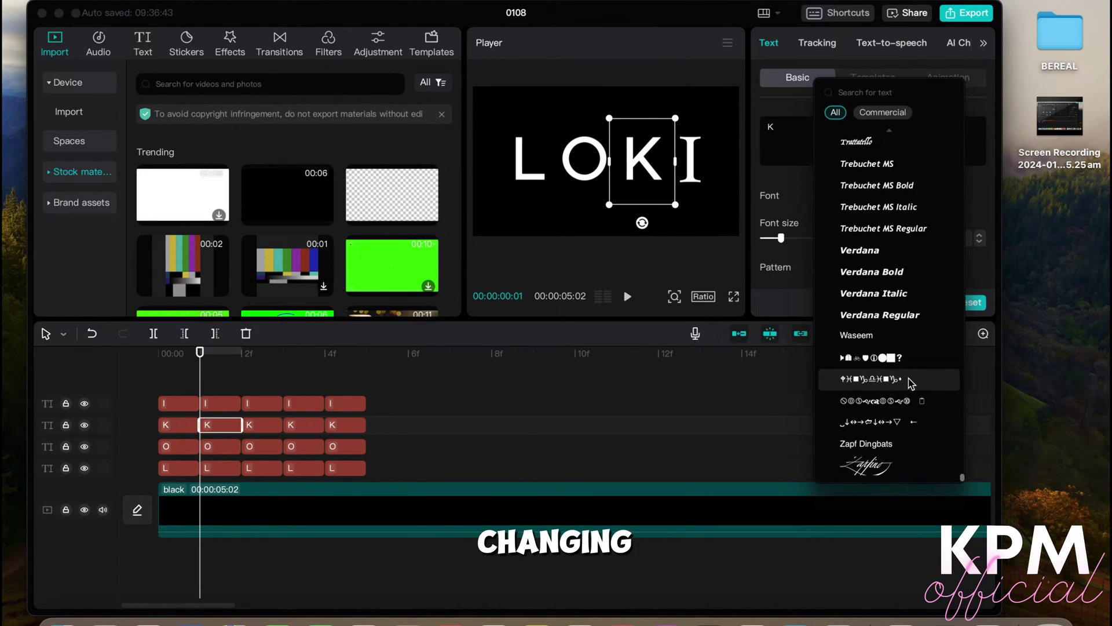
pyautogui.click(866, 465)
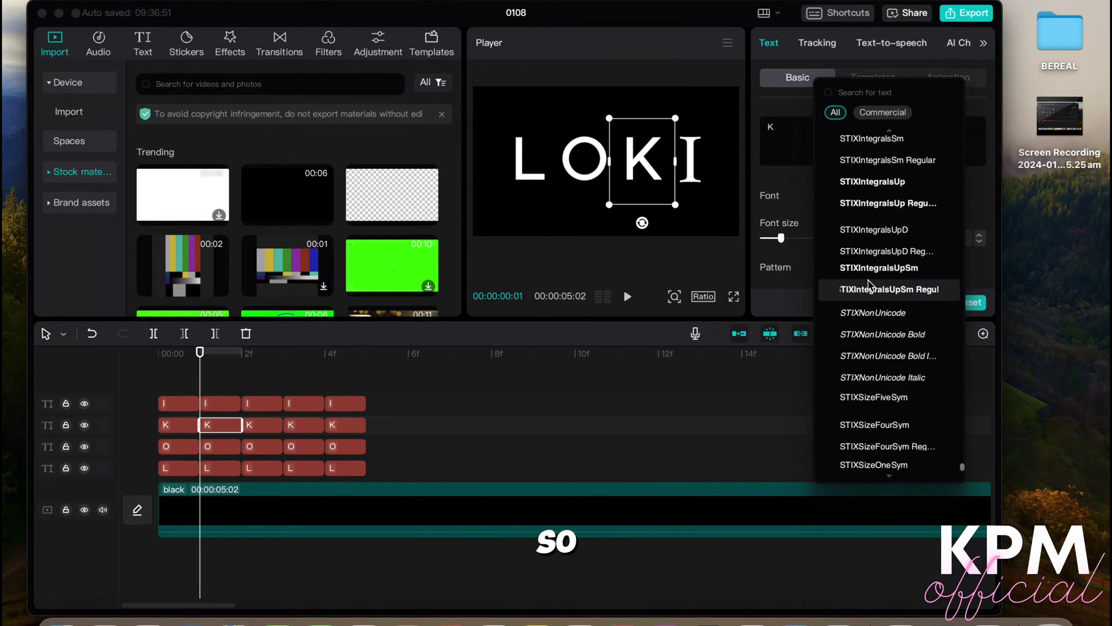
pyautogui.scroll(10, 869, 284)
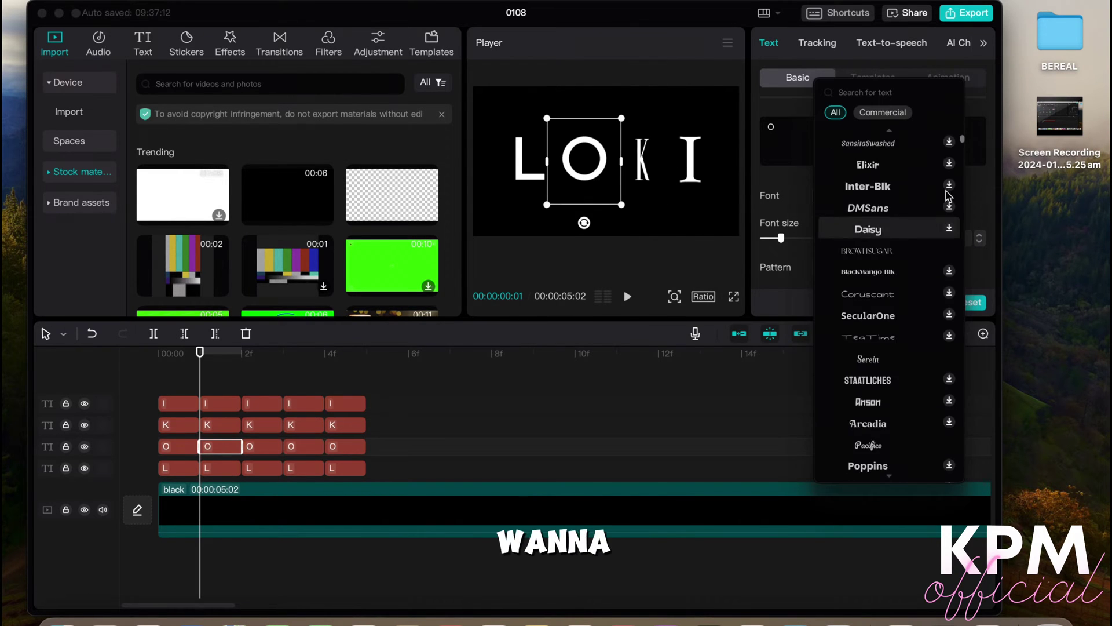
pyautogui.click(877, 195)
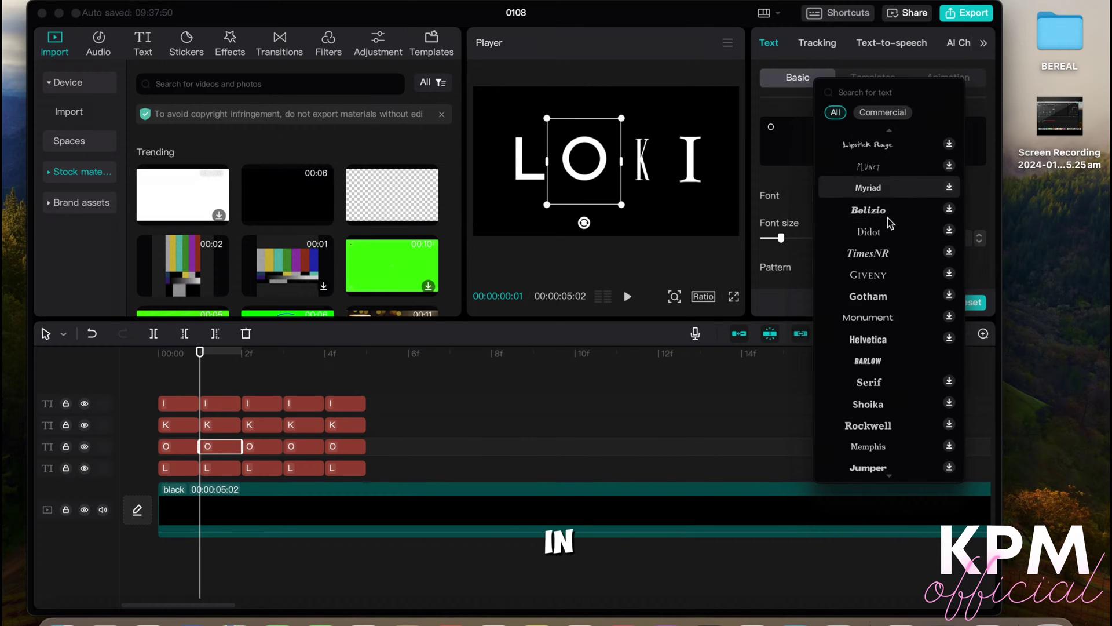
# Apply the Zighead font to the O
pyautogui.click(878, 195)
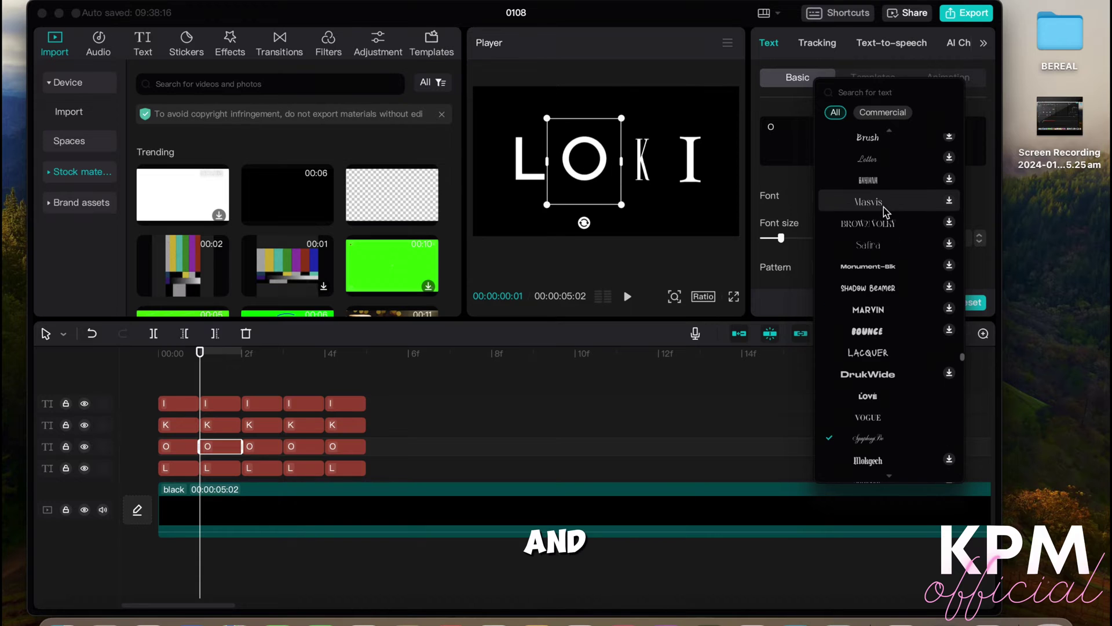
pyautogui.click(867, 255)
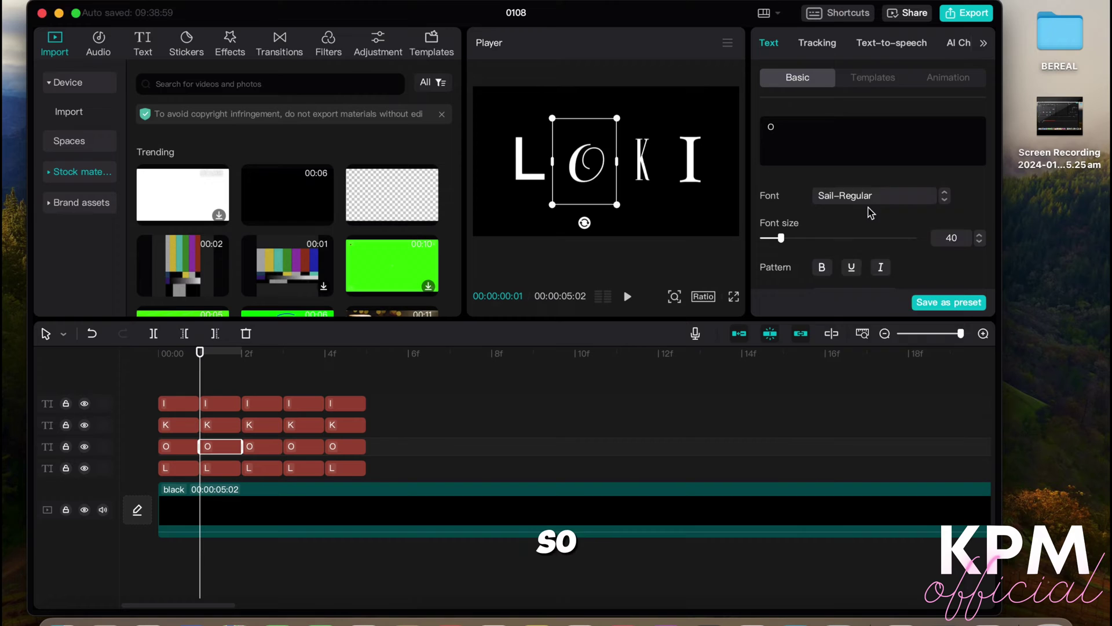
pyautogui.click(874, 197)
pyautogui.scroll(5, 884, 215)
pyautogui.scroll(10, 882, 215)
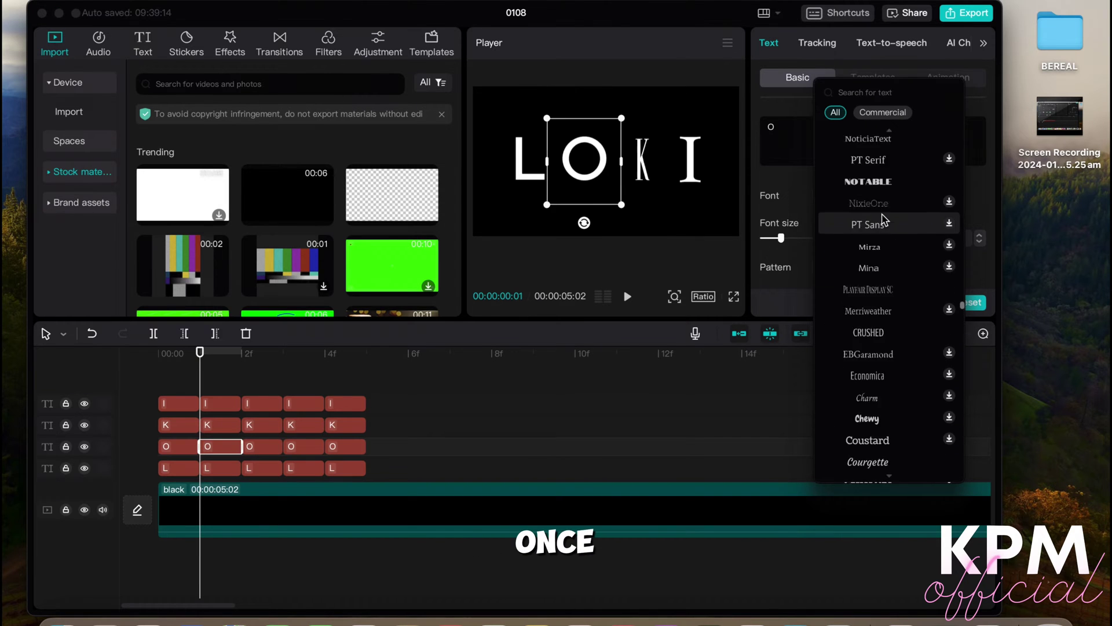
pyautogui.scroll(15, 882, 203)
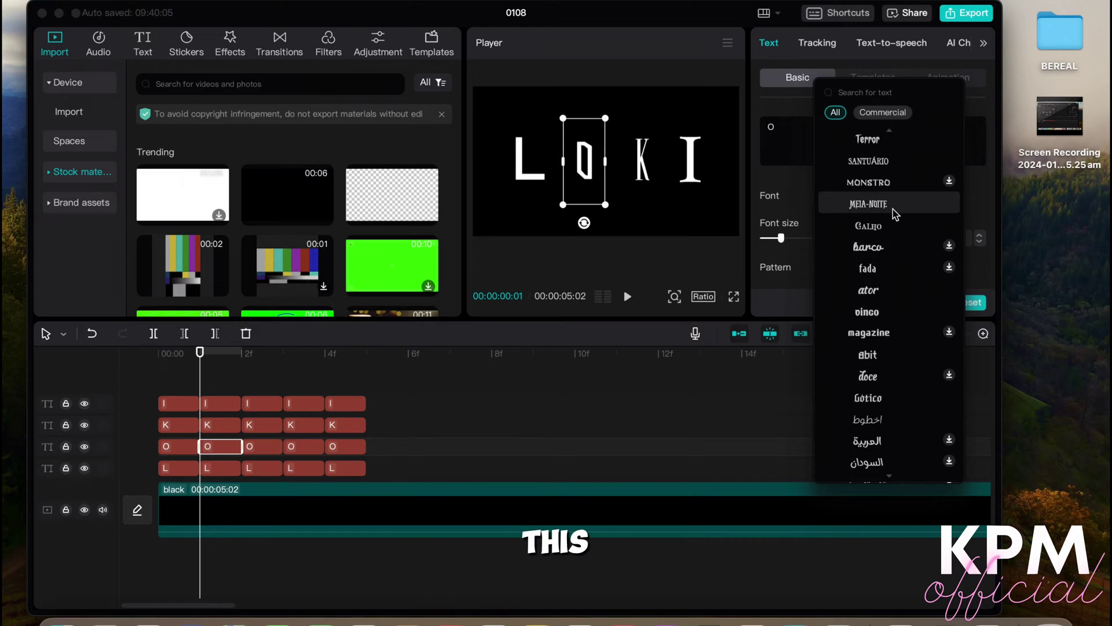
pyautogui.scroll(5, 886, 232)
# Set the second L to Rubik Mono One-Regular and the third L to ZYLullaby
pyautogui.click(221, 468)
pyautogui.click(875, 195)
pyautogui.click(868, 425)
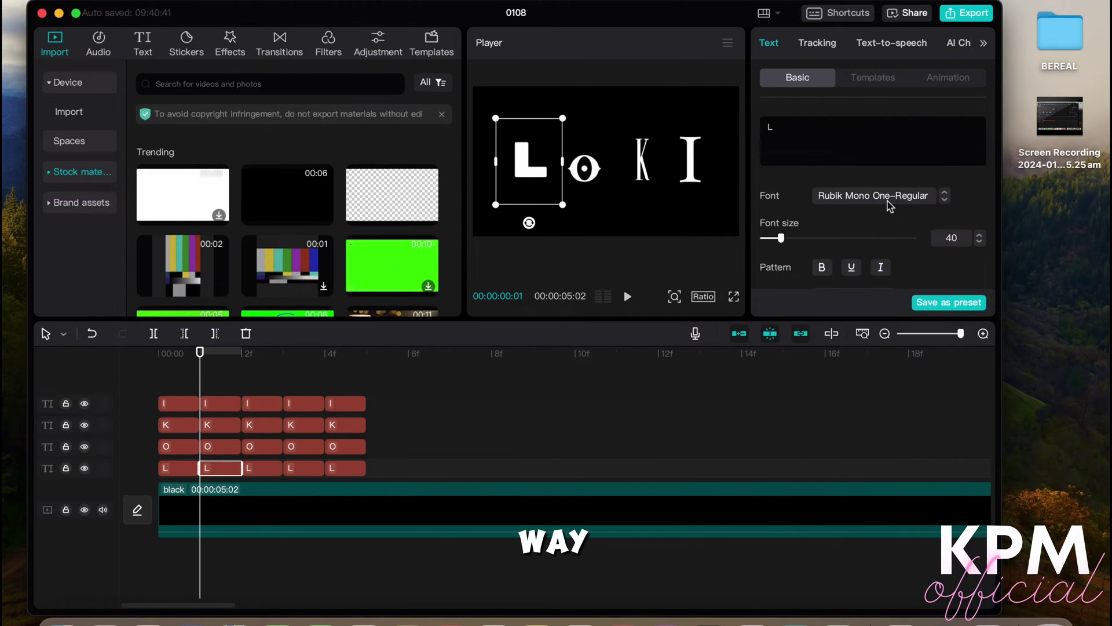
pyautogui.click(875, 196)
pyautogui.scroll(-5, 886, 324)
pyautogui.click(856, 370)
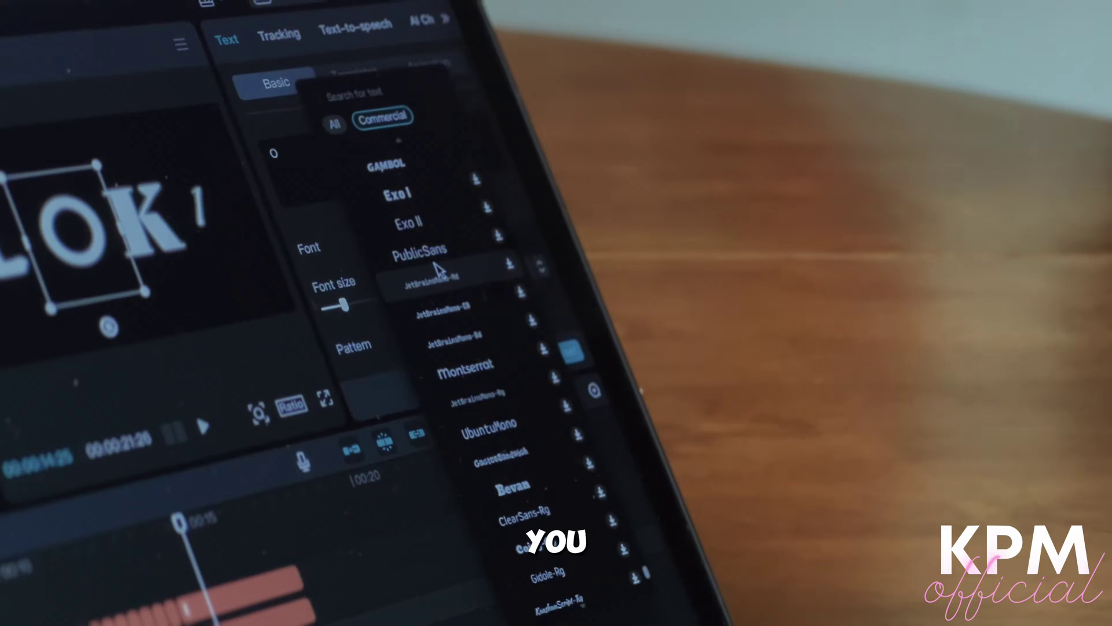
# Try several fonts on the last K clip, including Praho-Black
pyautogui.scroll(3, 437, 268)
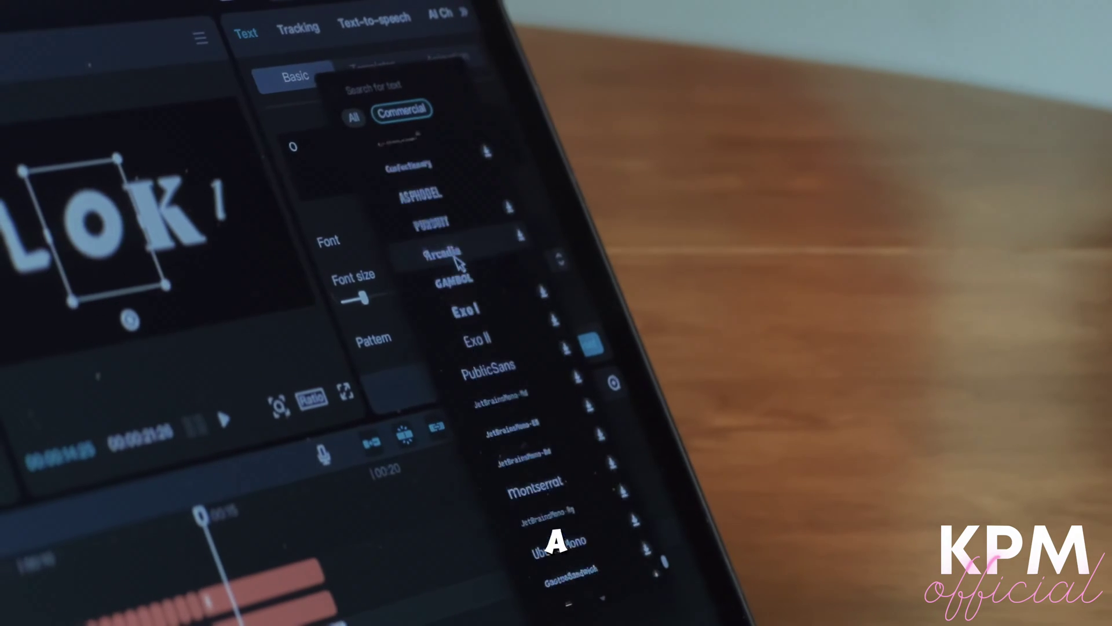
pyautogui.scroll(5, 462, 259)
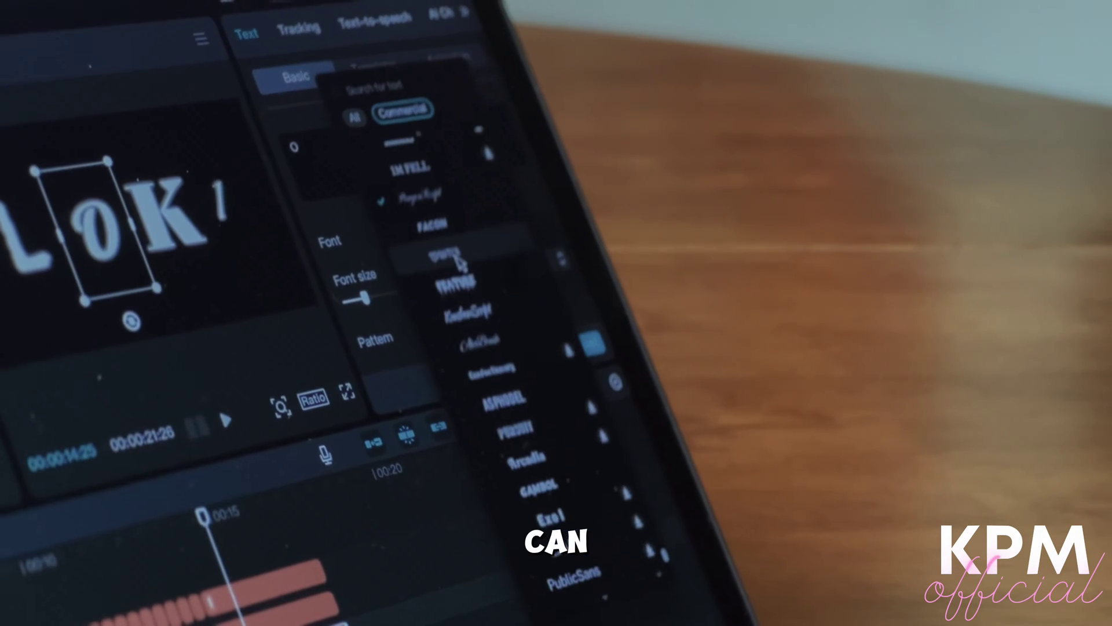
pyautogui.scroll(5, 454, 258)
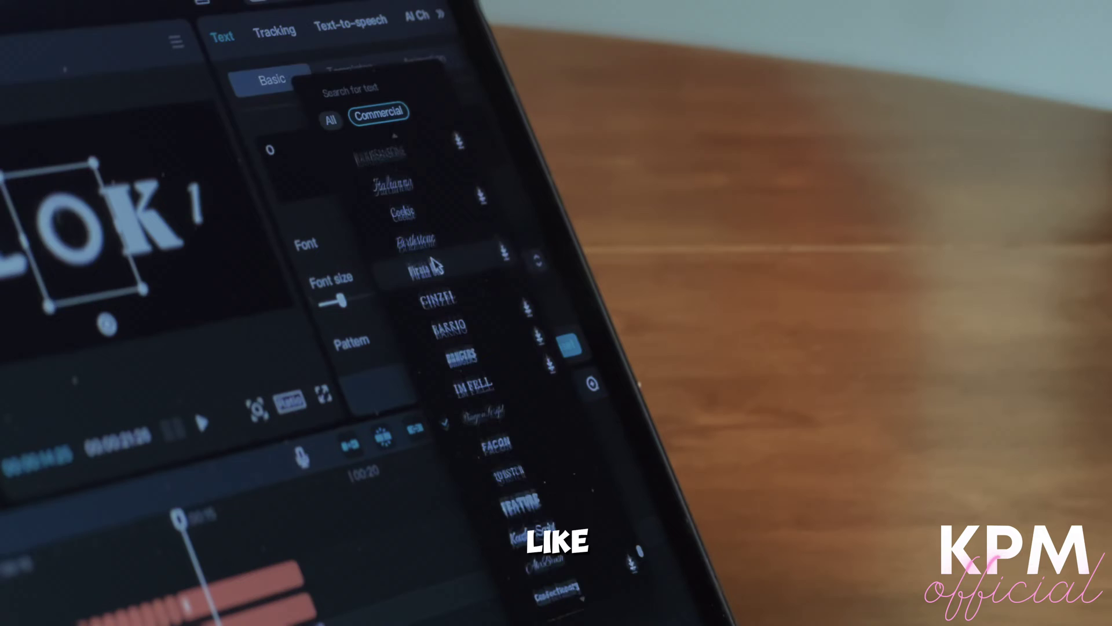
pyautogui.scroll(5, 426, 272)
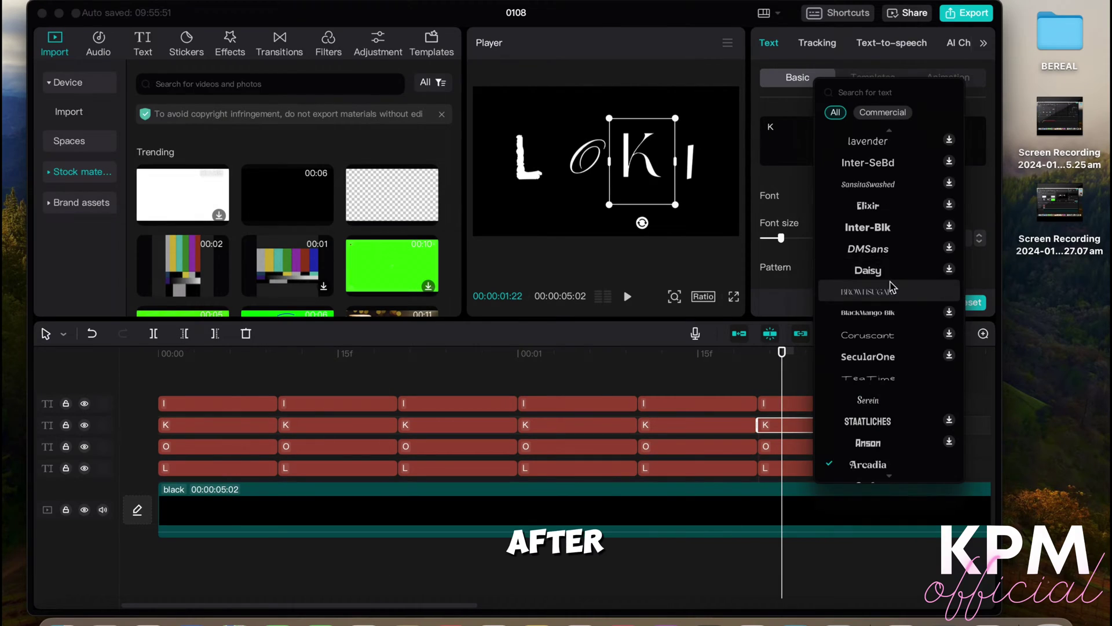
pyautogui.scroll(-10, 884, 325)
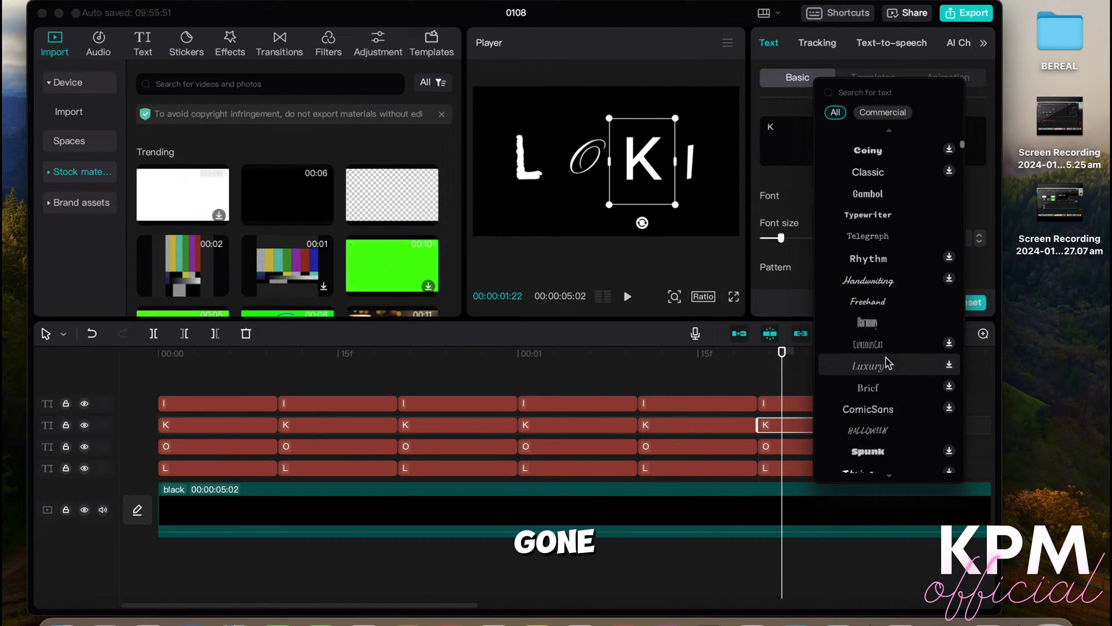
pyautogui.scroll(-5, 884, 344)
pyautogui.click(869, 278)
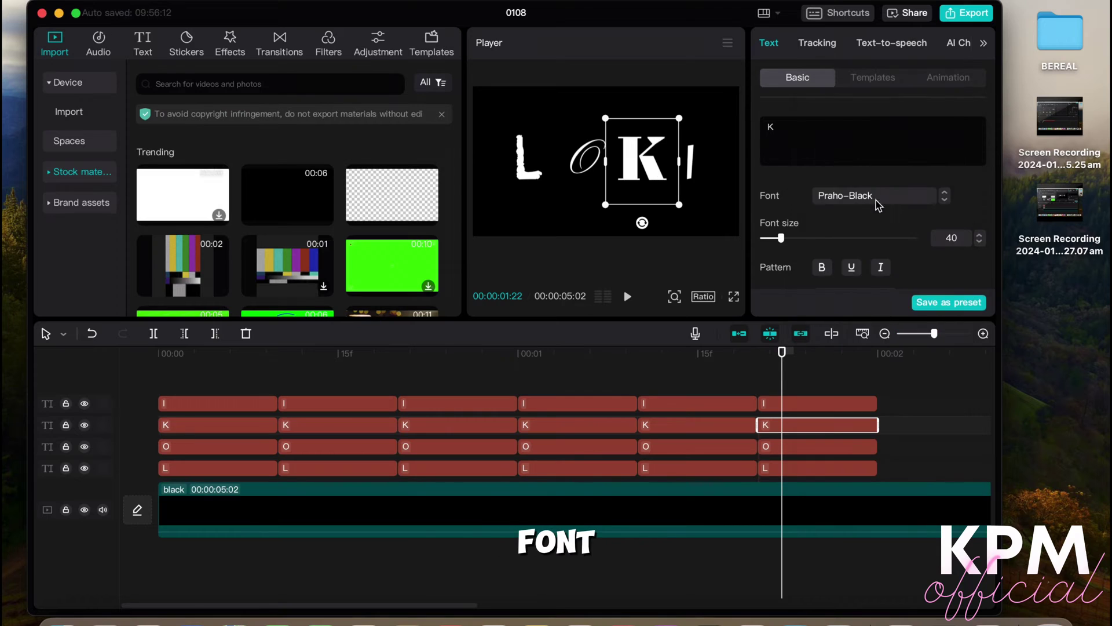
pyautogui.click(878, 199)
pyautogui.scroll(-10, 869, 316)
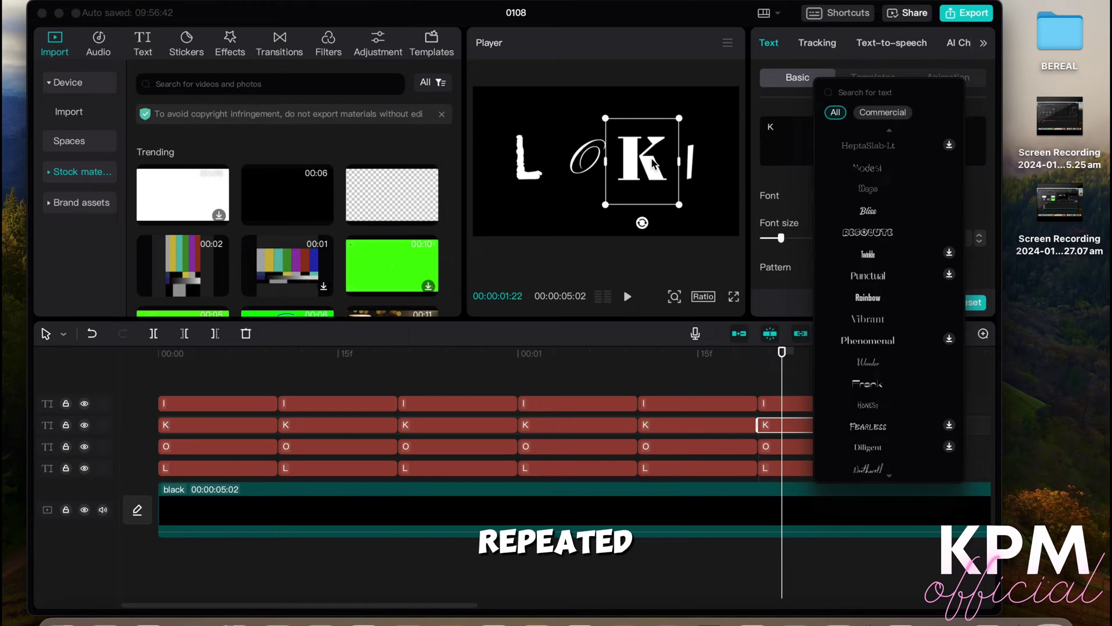
pyautogui.click(655, 183)
pyautogui.click(877, 199)
pyautogui.scroll(-10, 886, 290)
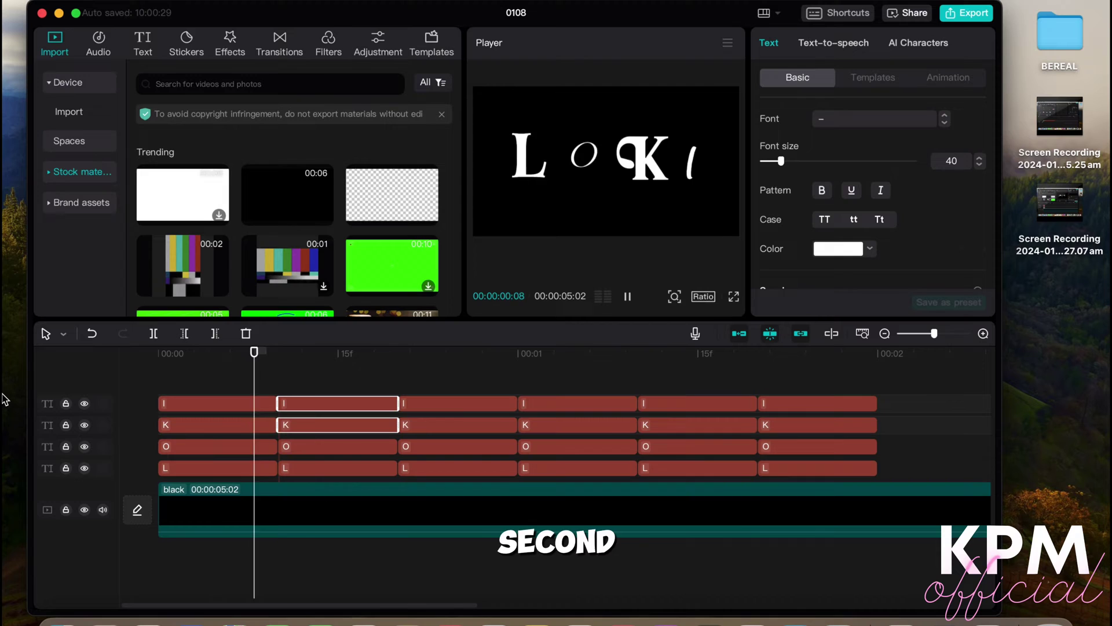
# Pause playback and marquee-select all 24 letter text clips
pyautogui.press('space')
pyautogui.scroll(-2, 330, 464)
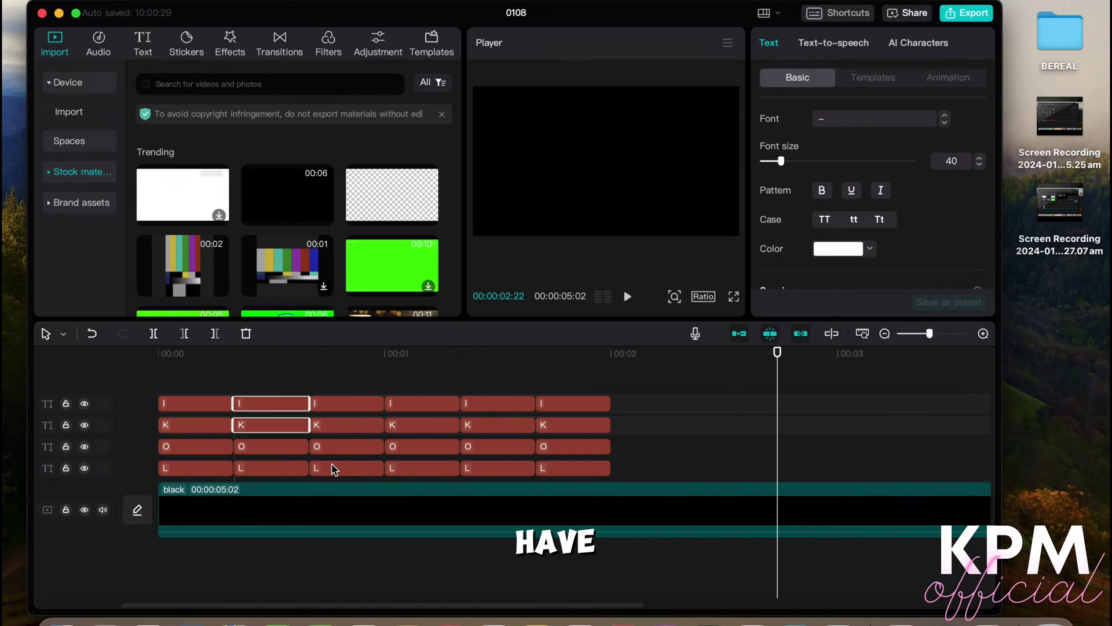
pyautogui.click(198, 365)
pyautogui.click(228, 365)
pyautogui.moveTo(228, 371); pyautogui.dragTo(583, 473)
pyautogui.scroll(-1, 583, 473)
pyautogui.scroll(-1, 583, 473)
# Copy the letter clips, paste them after the originals, and play from the start
pyautogui.moveTo(202, 354); pyautogui.dragTo(741, 355)
pyautogui.press('super+c')
pyautogui.press('super+v')
pyautogui.press('super+v')
pyautogui.scroll(-2, 736, 392)
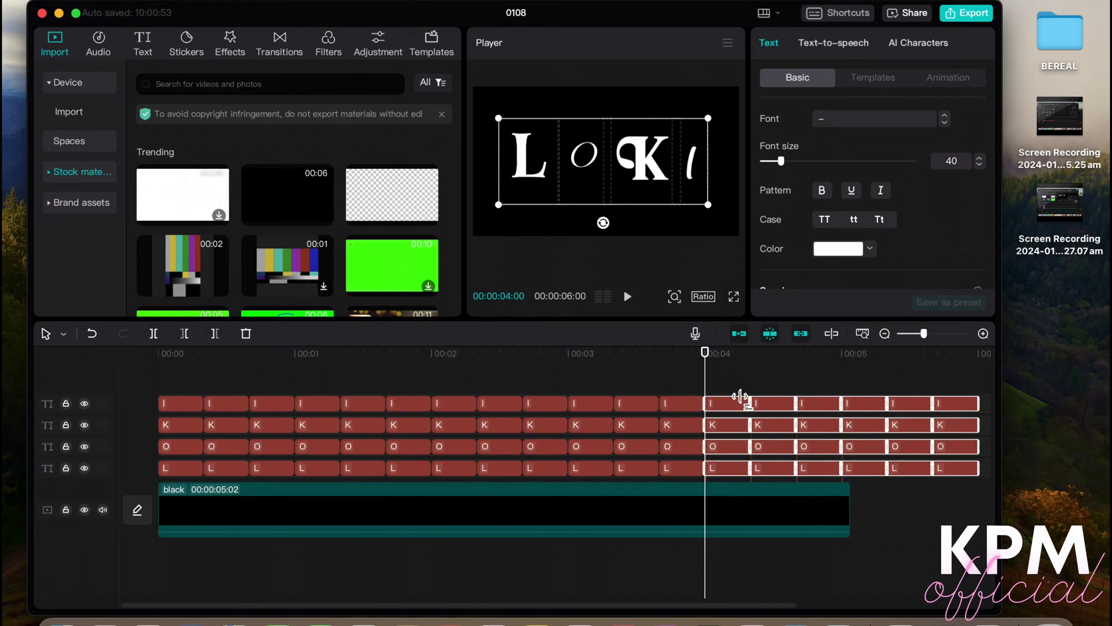
pyautogui.click(141, 362)
pyautogui.press('space')
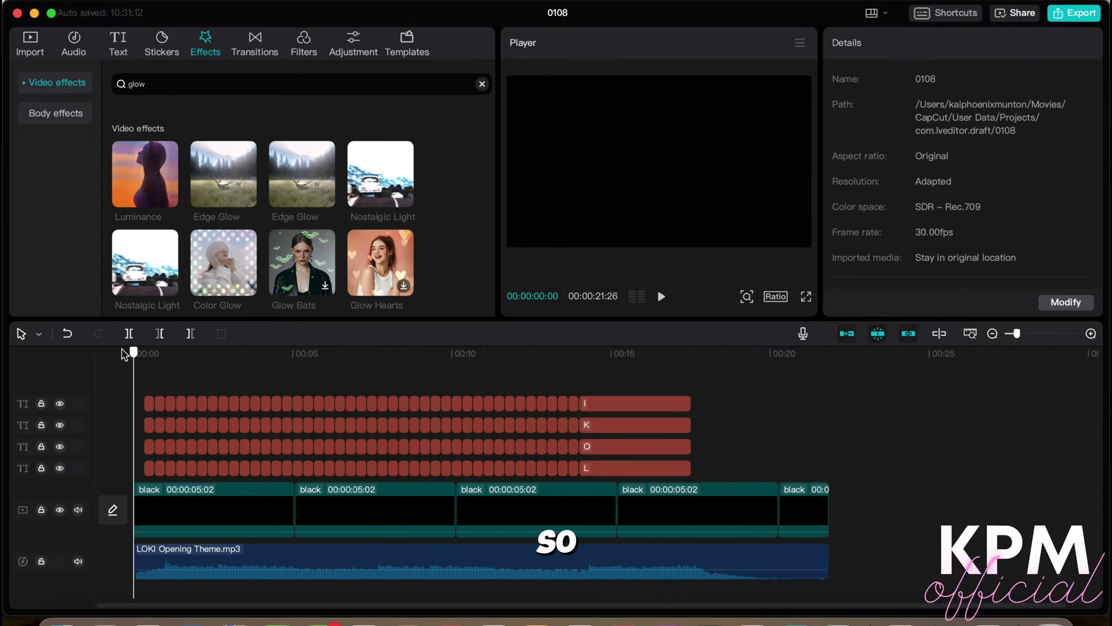
# Export the video to the Desktop as a 4K mov named 'loki 1'
pyautogui.click(1072, 14)
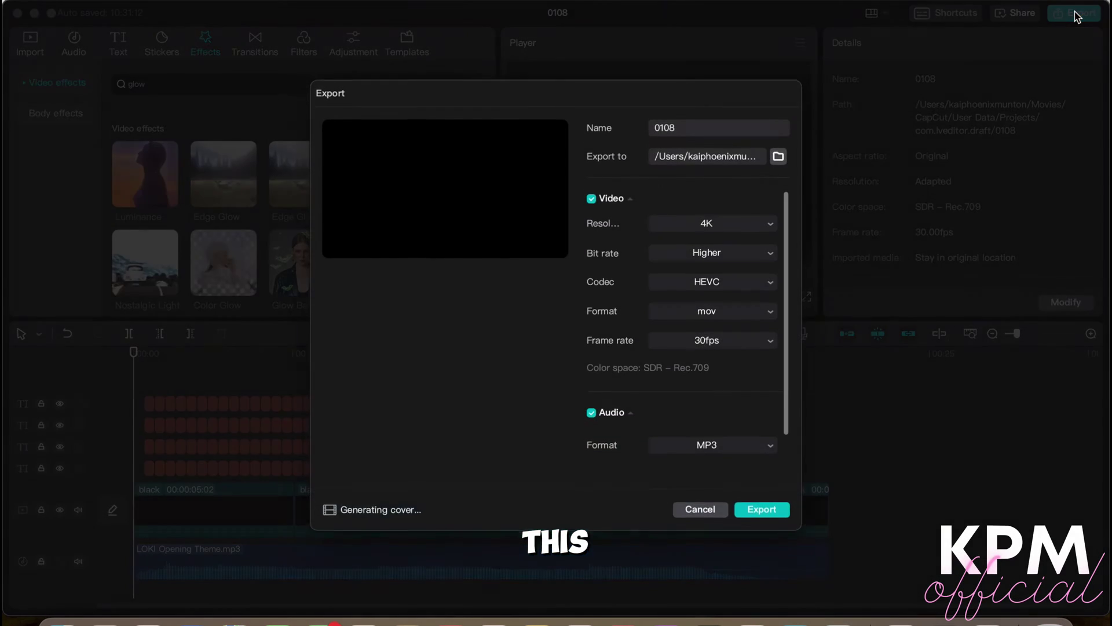
pyautogui.moveTo(725, 117); pyautogui.dragTo(629, 120)
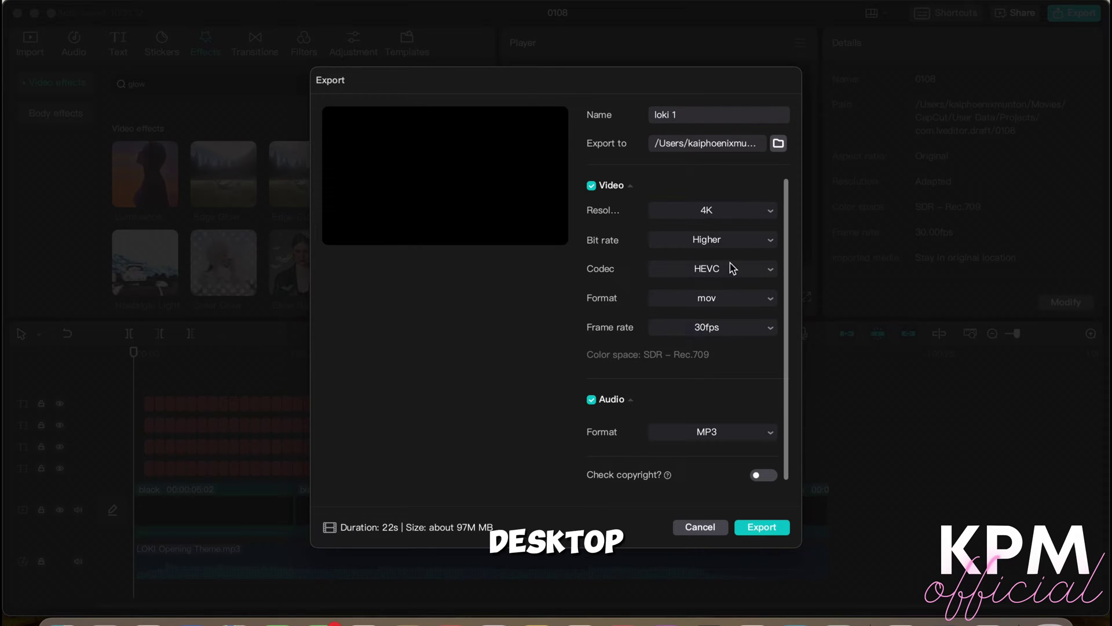
pyautogui.click(762, 528)
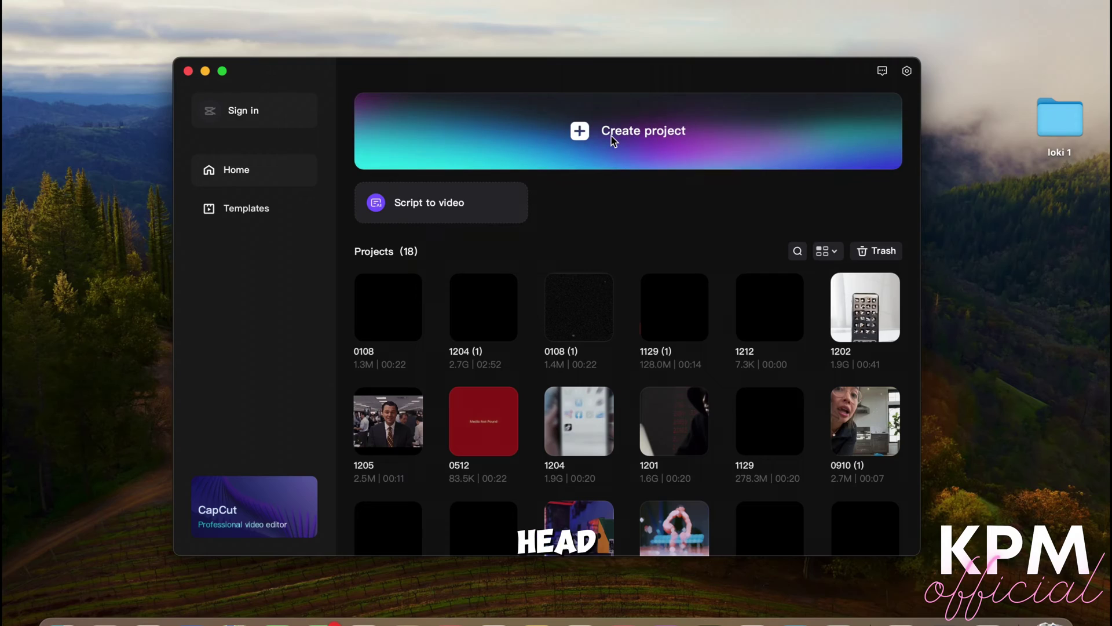
# Create a new project, import Desktop/loki 1/loki 1.mov and place it on the timeline
pyautogui.click(610, 140)
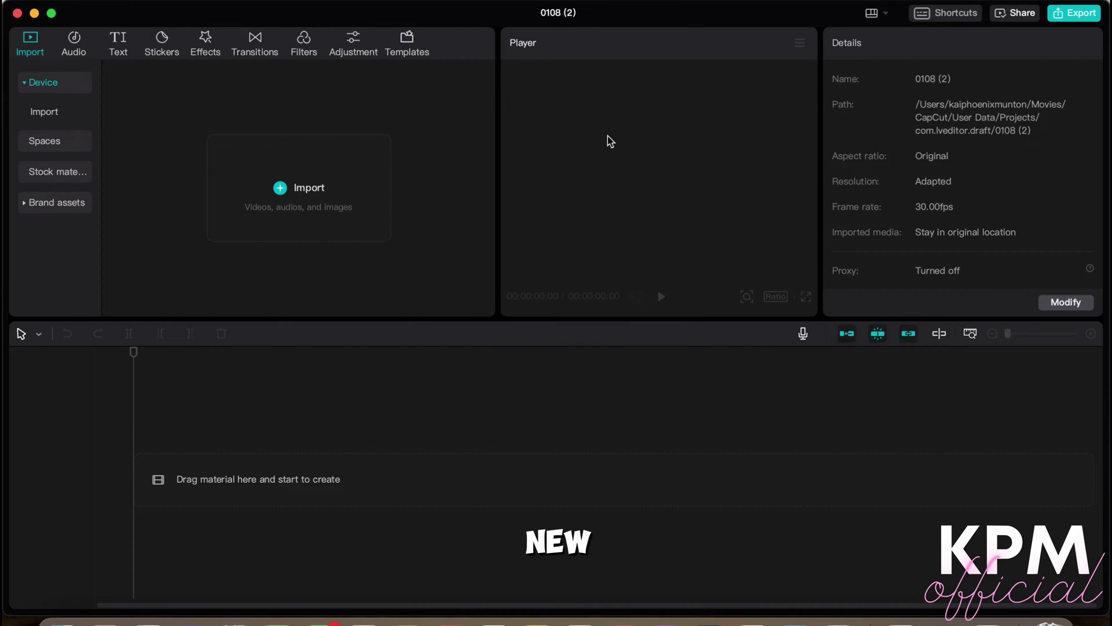
pyautogui.click(301, 185)
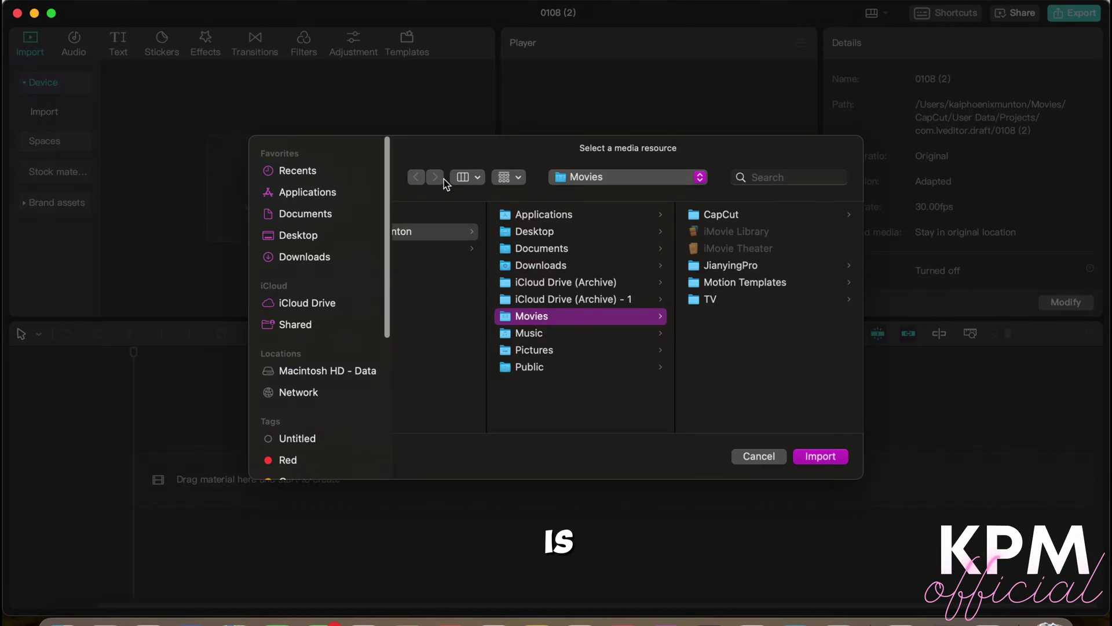
pyautogui.click(534, 233)
pyautogui.click(713, 232)
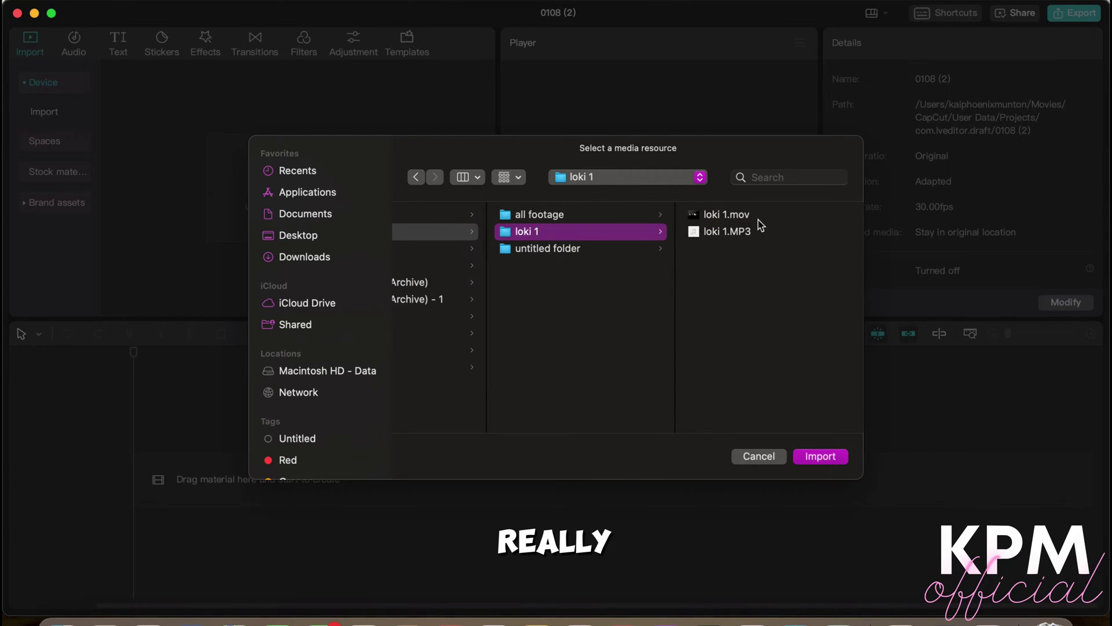
pyautogui.click(756, 217)
pyautogui.click(814, 458)
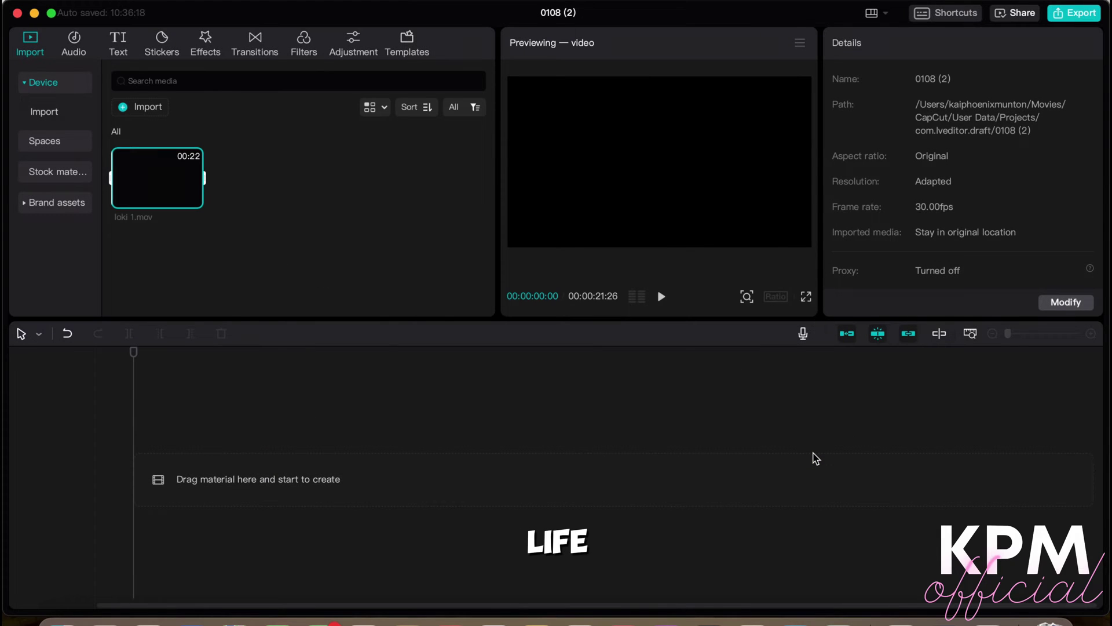
pyautogui.moveTo(156, 186); pyautogui.dragTo(144, 486)
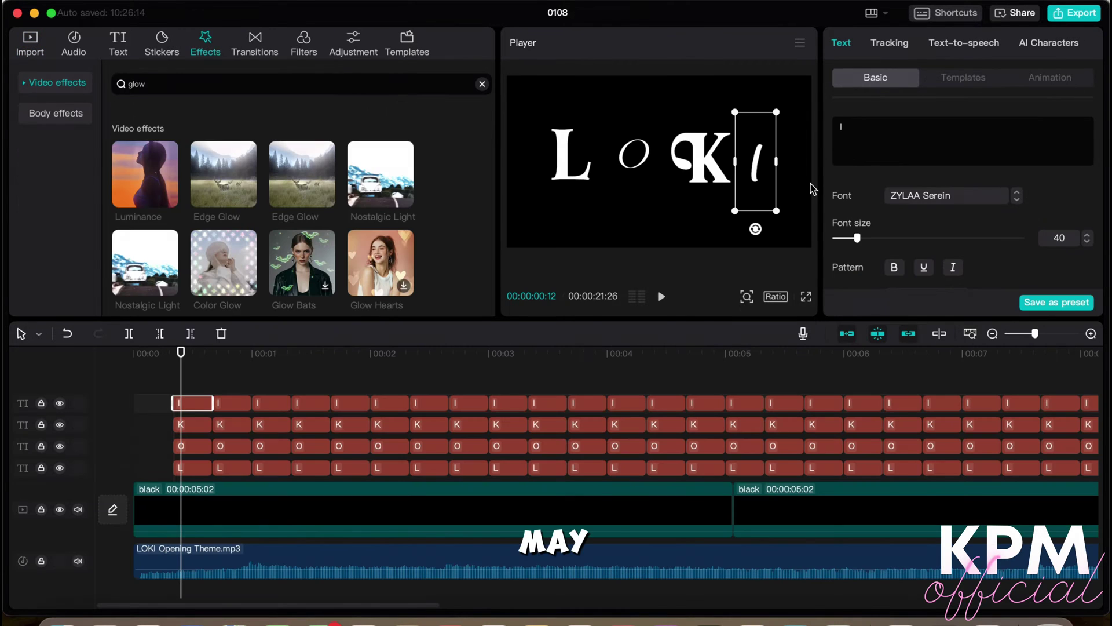
# Turn on Glow for the I letter in the Text panel
pyautogui.scroll(-10, 905, 186)
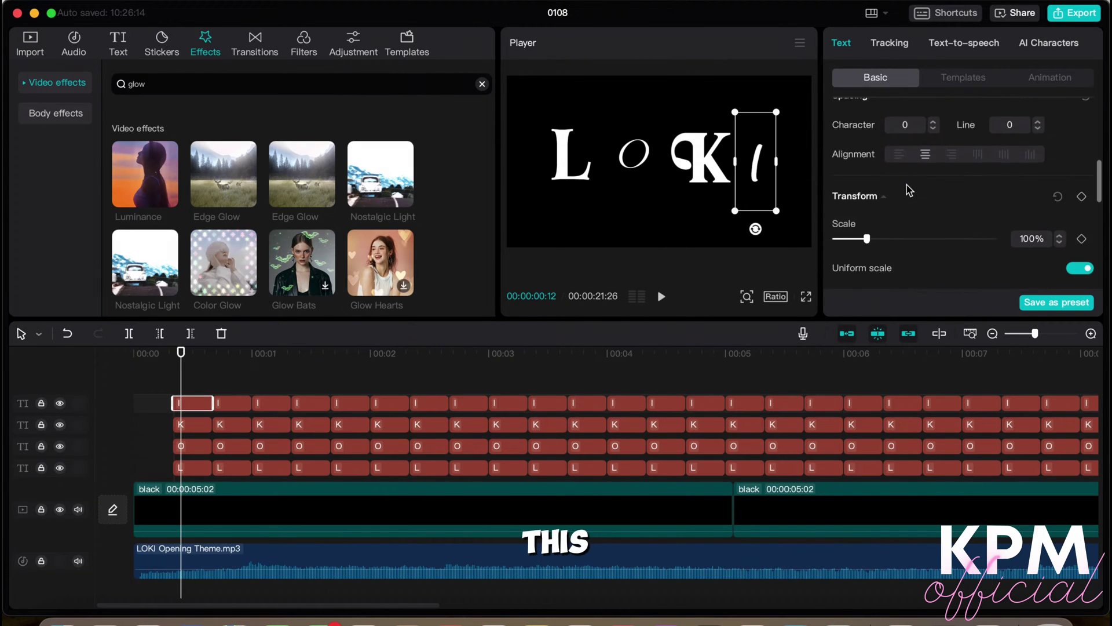
pyautogui.scroll(-10, 908, 190)
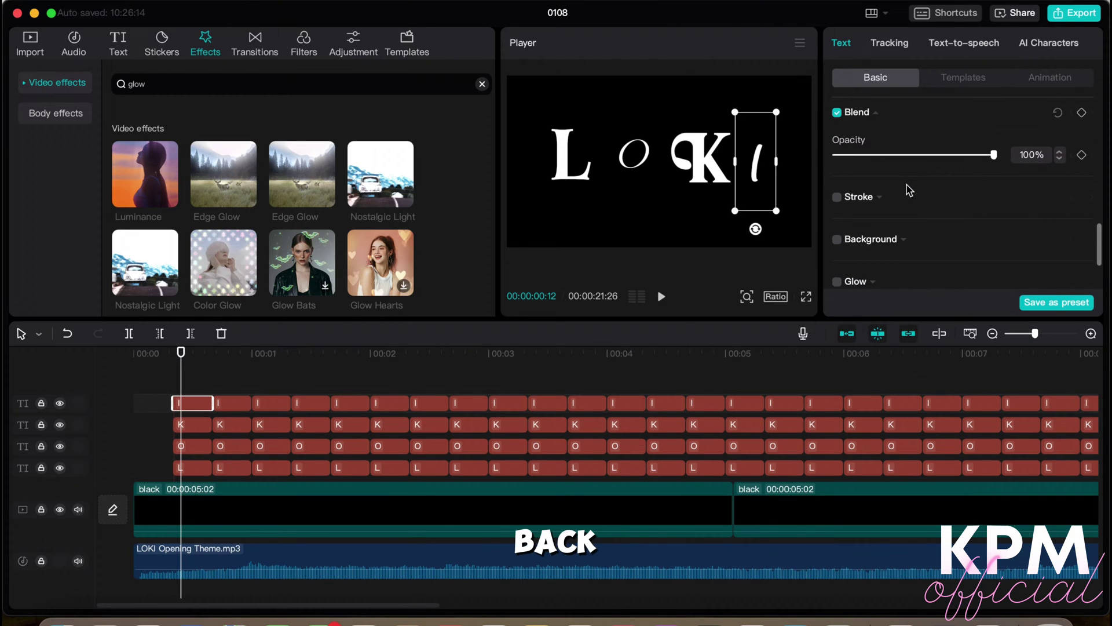
pyautogui.click(874, 186)
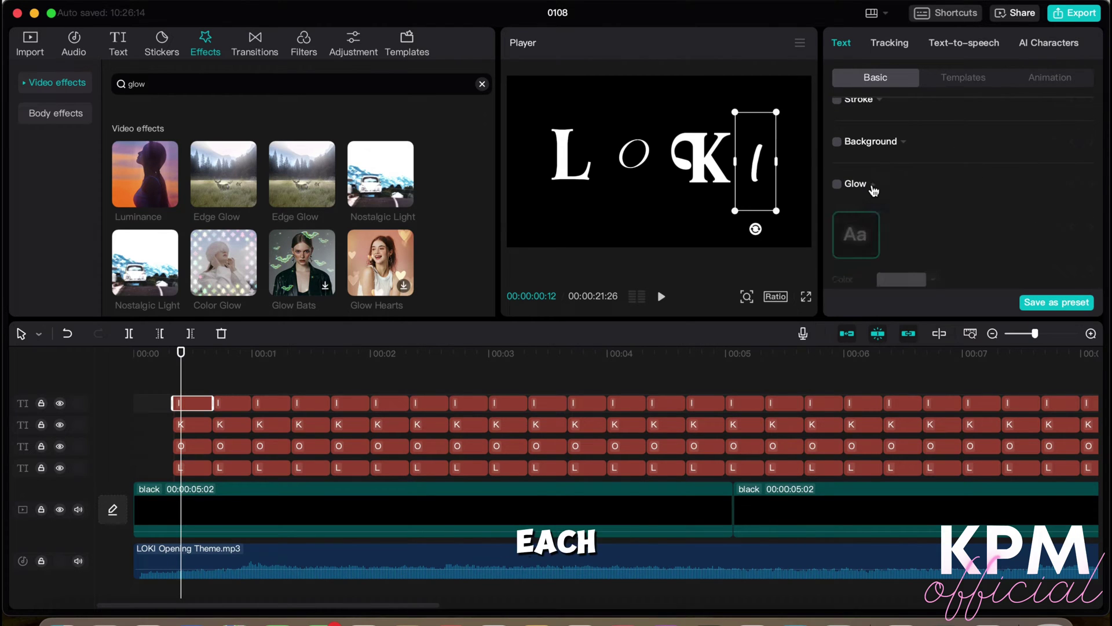
pyautogui.scroll(-2, 874, 191)
pyautogui.scroll(2, 874, 192)
pyautogui.click(837, 135)
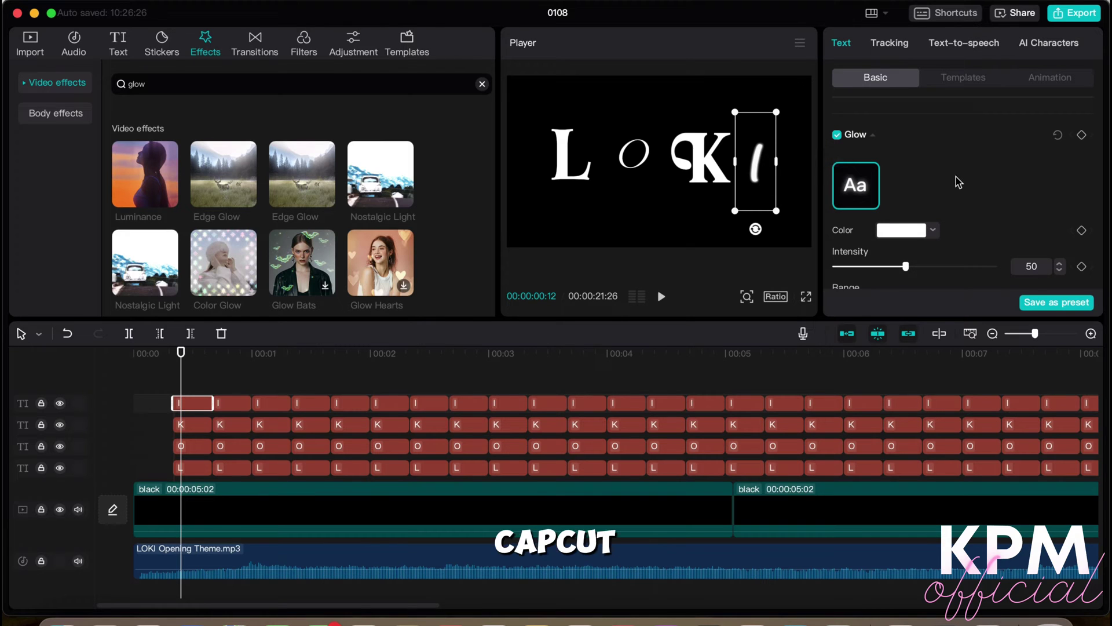
# Set the I letter's glow Intensity to 50 and Range to 10
pyautogui.scroll(-3, 956, 176)
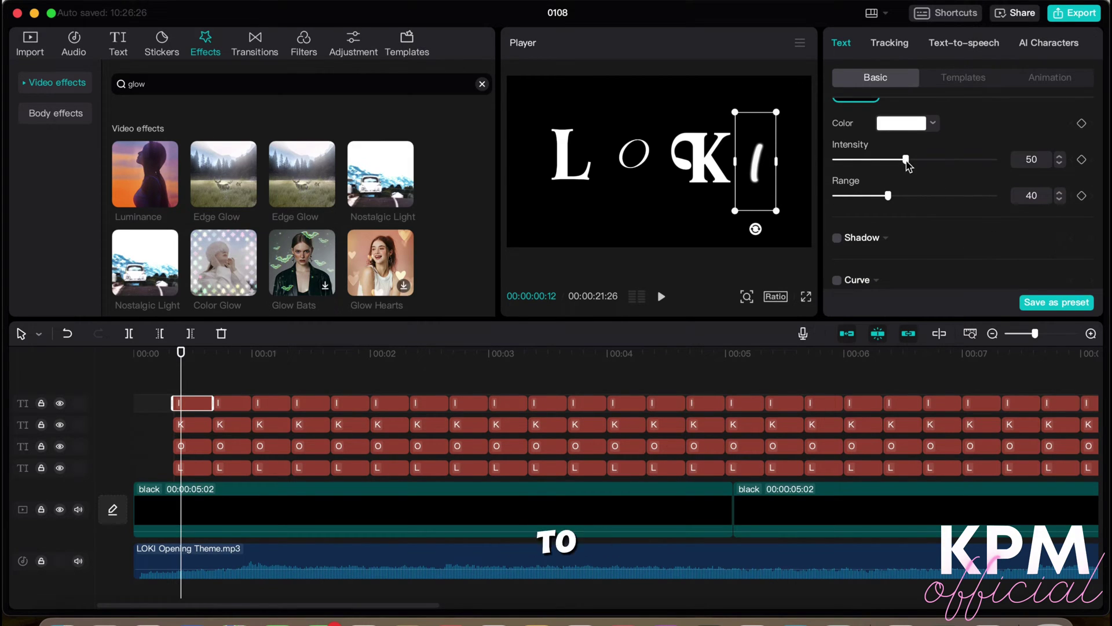
pyautogui.moveTo(994, 159)
pyautogui.mouseDown()
pyautogui.moveTo(838, 159)
pyautogui.moveTo(994, 160)
pyautogui.mouseUp()
pyautogui.moveTo(882, 199); pyautogui.dragTo(834, 196)
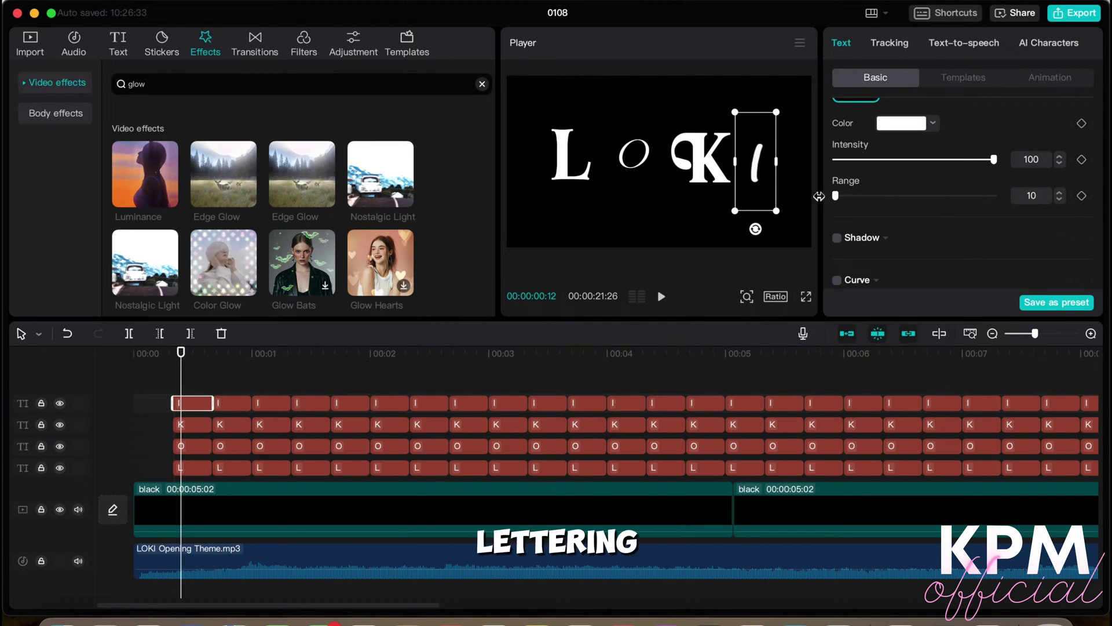
pyautogui.moveTo(920, 161); pyautogui.dragTo(908, 165)
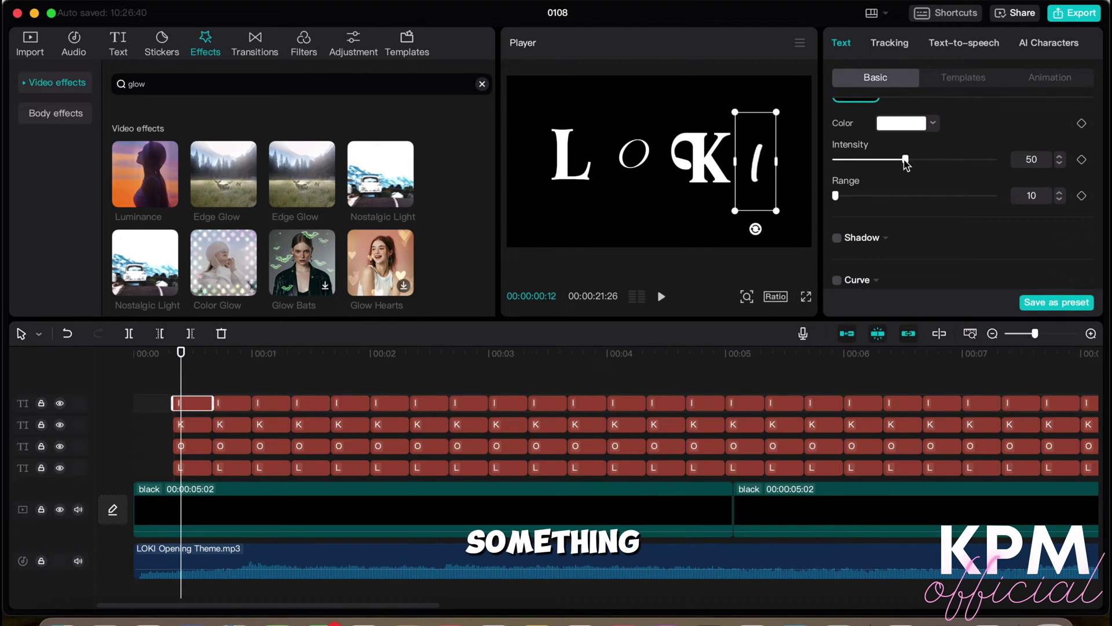
pyautogui.moveTo(836, 196); pyautogui.dragTo(906, 197)
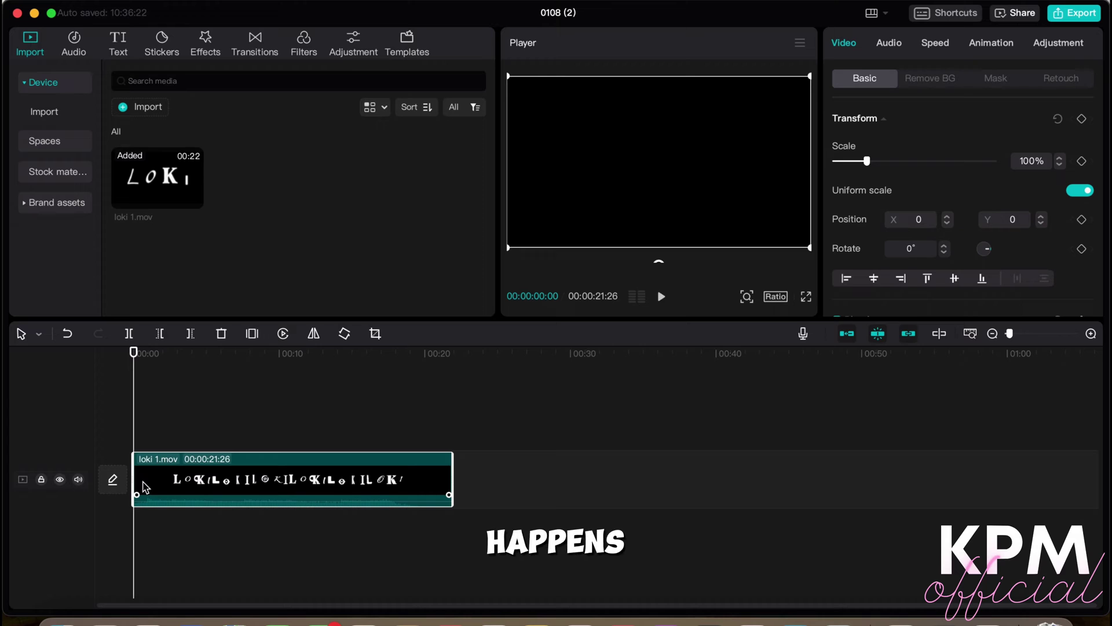
# Add Fade In at the start and Fade Out at the end of loki 1.mov
pyautogui.click(206, 42)
pyautogui.click(196, 83)
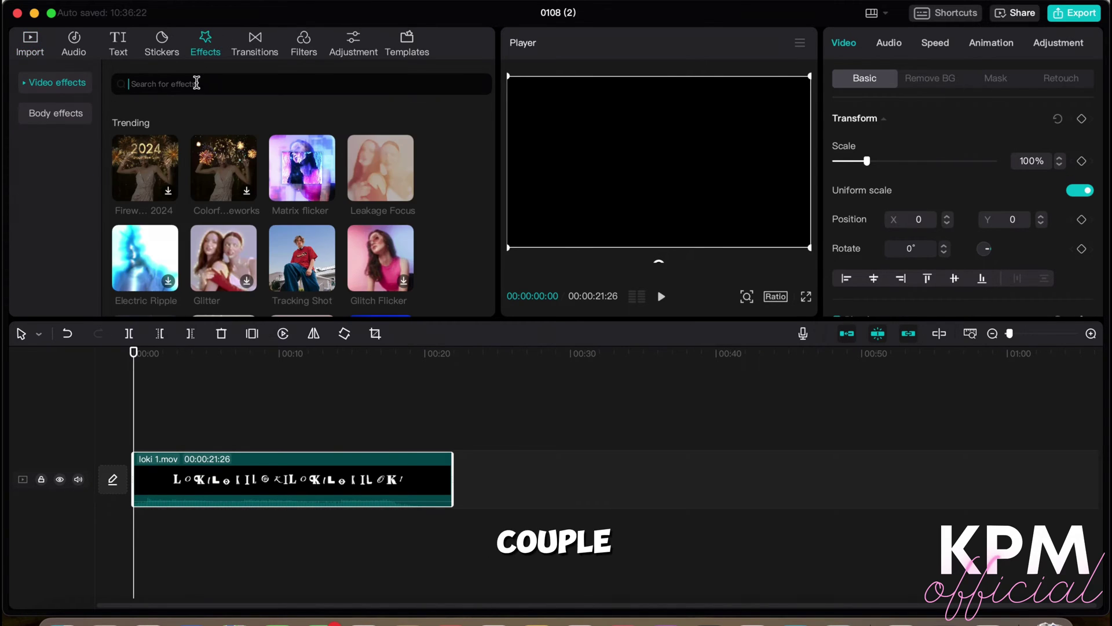
pyautogui.press('Return')
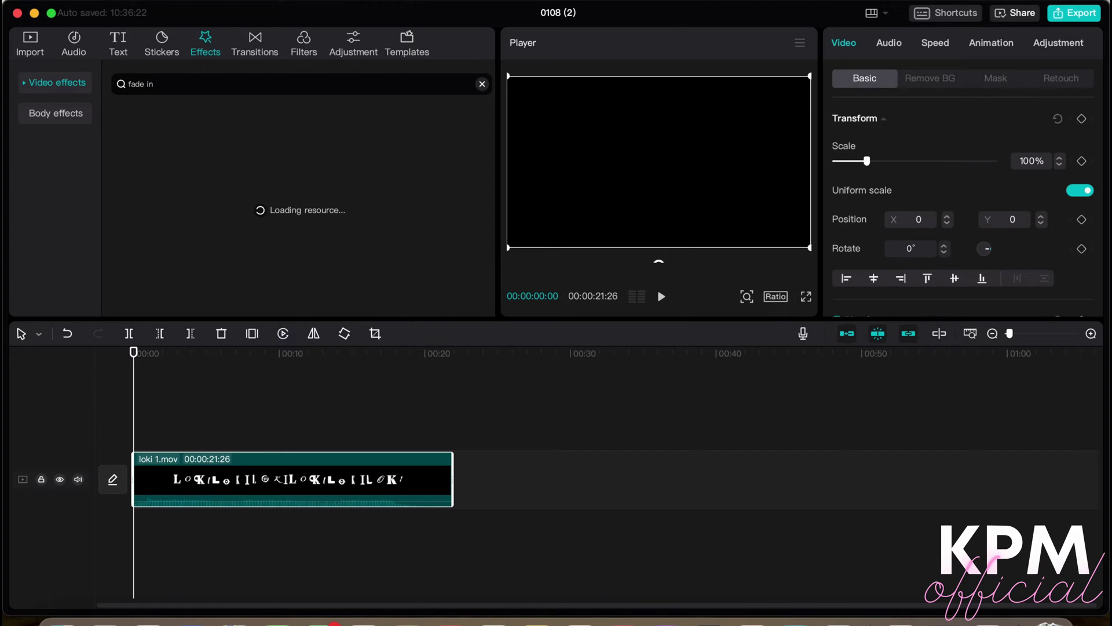
pyautogui.moveTo(155, 186); pyautogui.dragTo(145, 435)
pyautogui.moveTo(223, 174); pyautogui.dragTo(409, 443)
# Add a full-length Luminance effect with Filters 0, Strength 10 and Rotate 100
pyautogui.scroll(5, 409, 443)
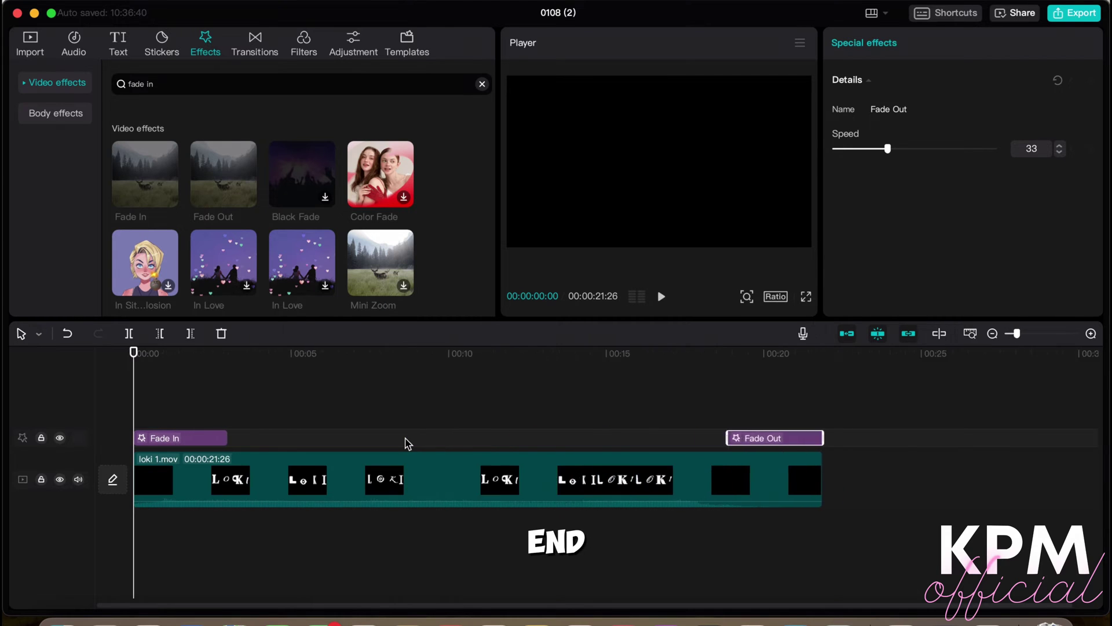
pyautogui.press('super+a')
pyautogui.write('lum')
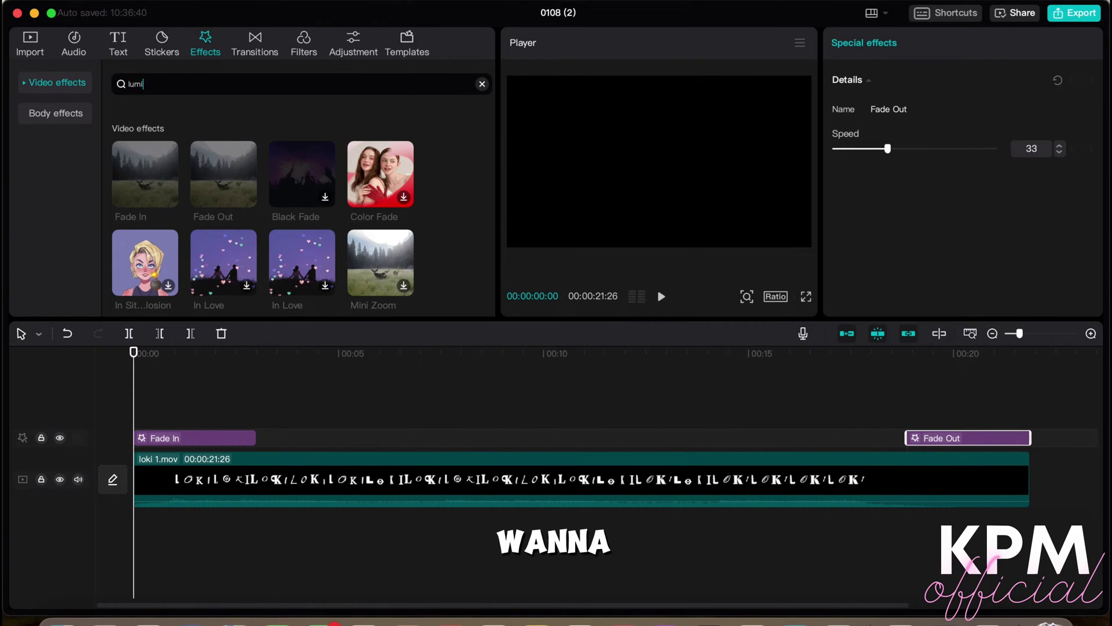
pyautogui.write('inance')
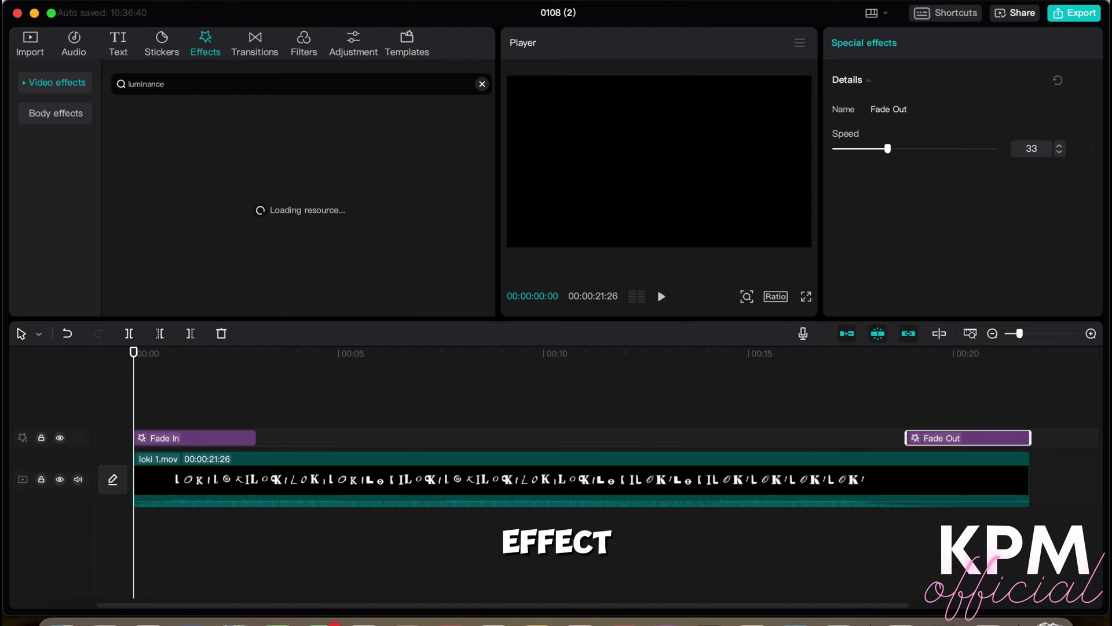
pyautogui.moveTo(145, 155); pyautogui.dragTo(145, 417)
pyautogui.moveTo(255, 423); pyautogui.dragTo(1030, 417)
pyautogui.moveTo(993, 149); pyautogui.dragTo(805, 154)
pyautogui.click(852, 184)
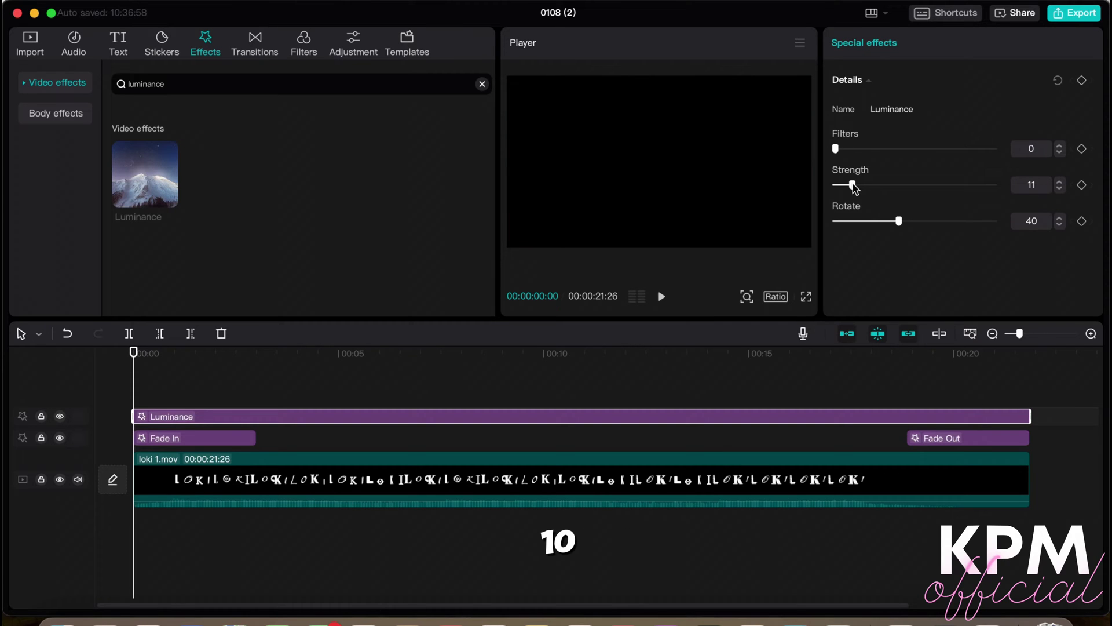
pyautogui.moveTo(899, 222); pyautogui.dragTo(1044, 221)
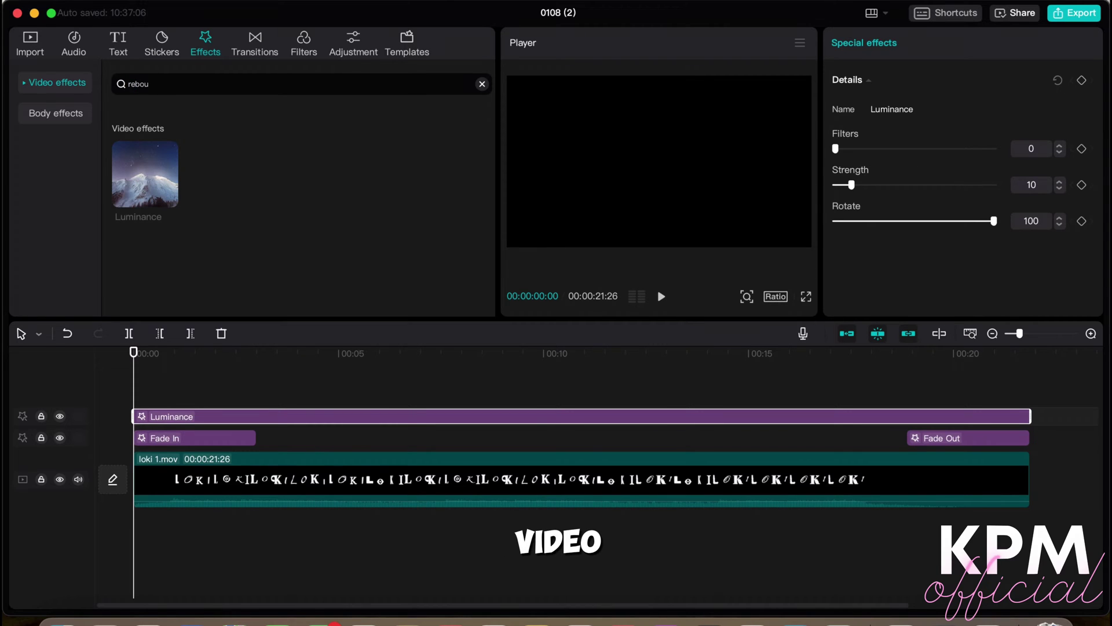
# Add Rebound Swing and fit it over the middle clip section
pyautogui.press('Return')
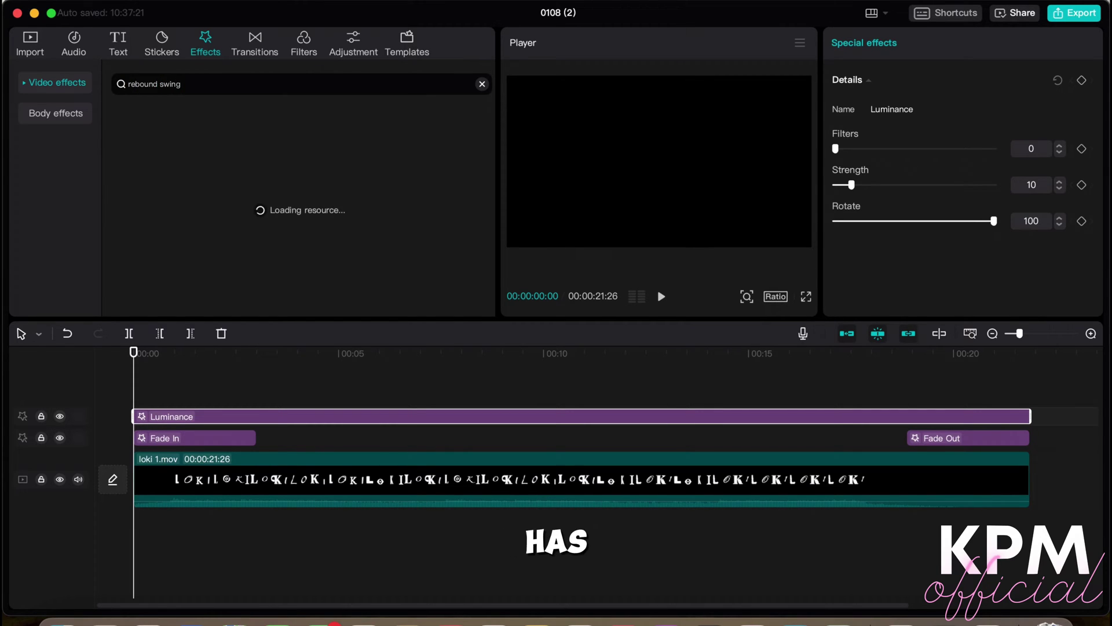
pyautogui.moveTo(120, 186); pyautogui.dragTo(863, 557)
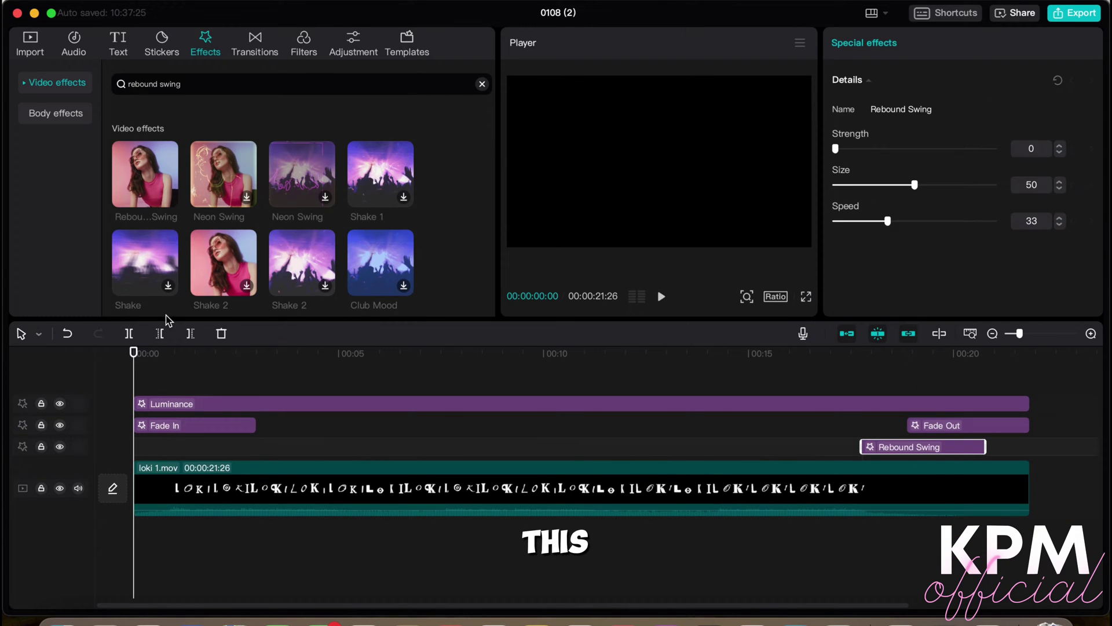
pyautogui.moveTo(138, 357); pyautogui.dragTo(728, 356)
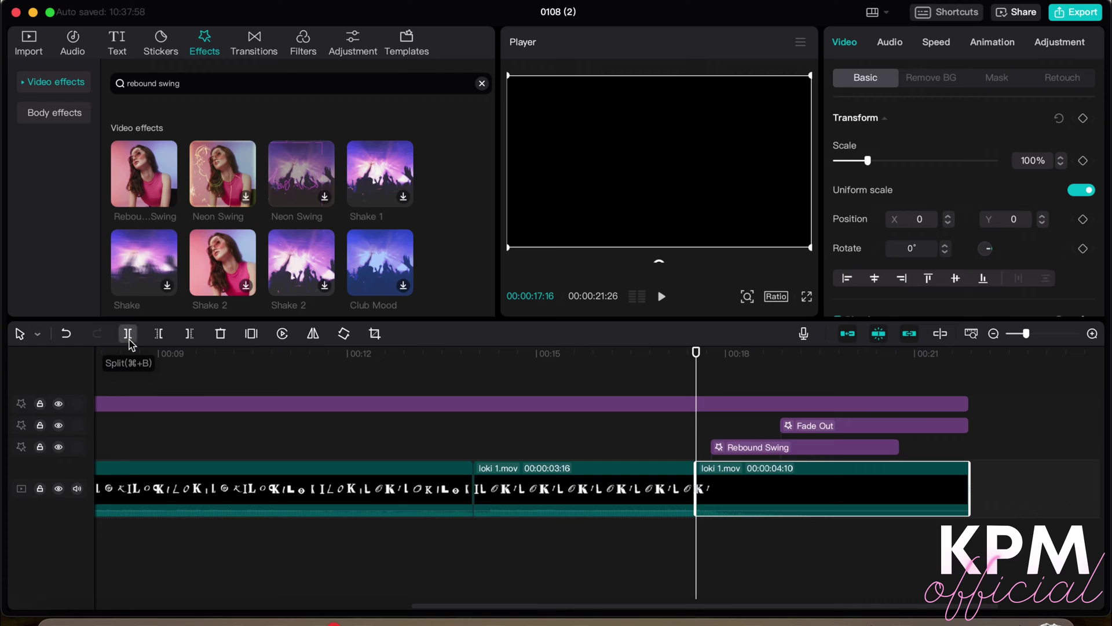
pyautogui.moveTo(756, 447); pyautogui.dragTo(517, 452)
pyautogui.moveTo(682, 444); pyautogui.dragTo(697, 444)
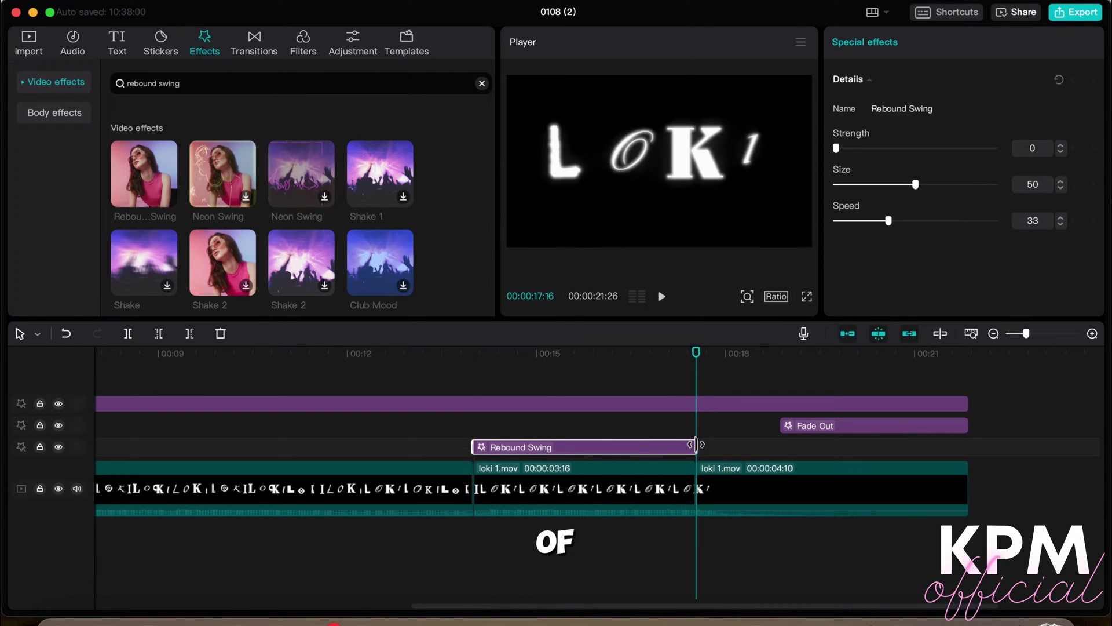
pyautogui.moveTo(768, 365); pyautogui.dragTo(570, 372)
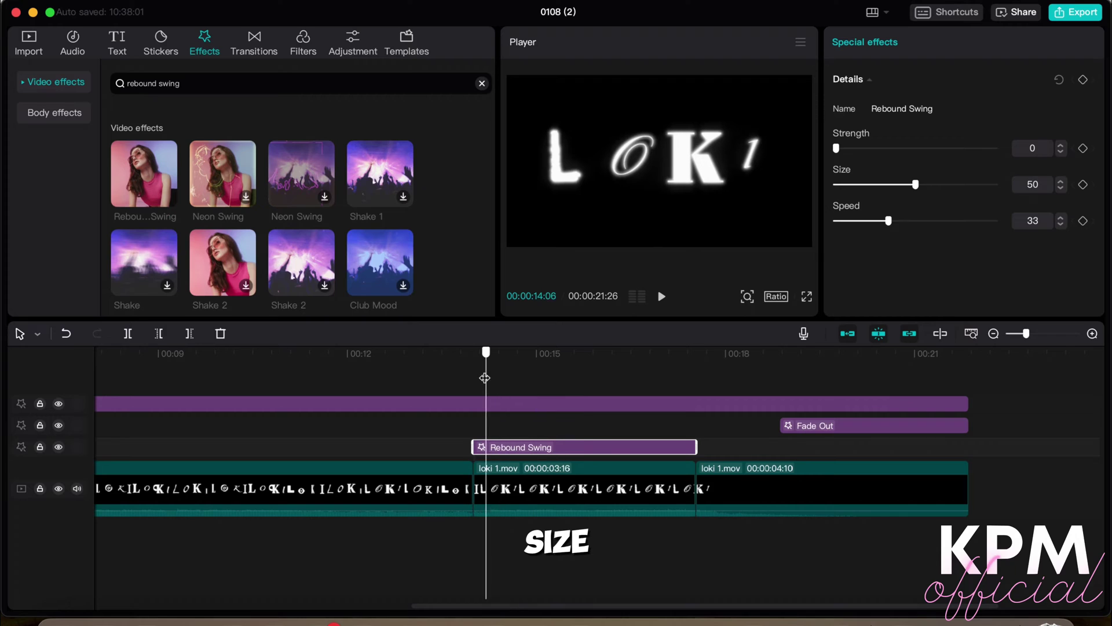
# Set Rebound Swing Size and Speed to 1 and preview it from about 14 seconds
pyautogui.moveTo(915, 184); pyautogui.dragTo(837, 186)
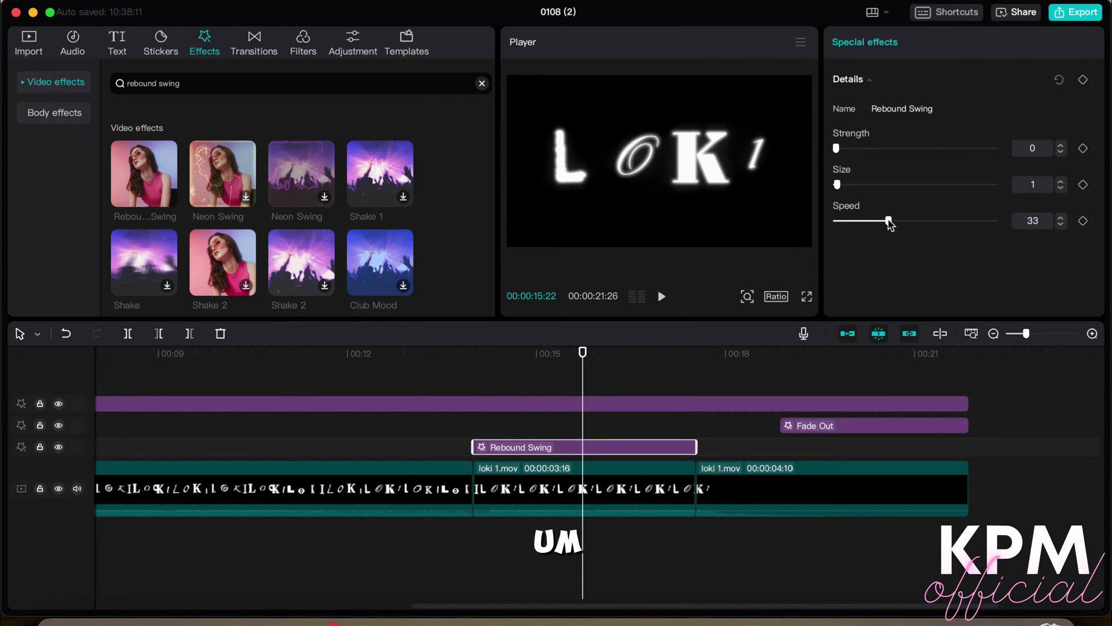
pyautogui.moveTo(889, 222); pyautogui.dragTo(837, 221)
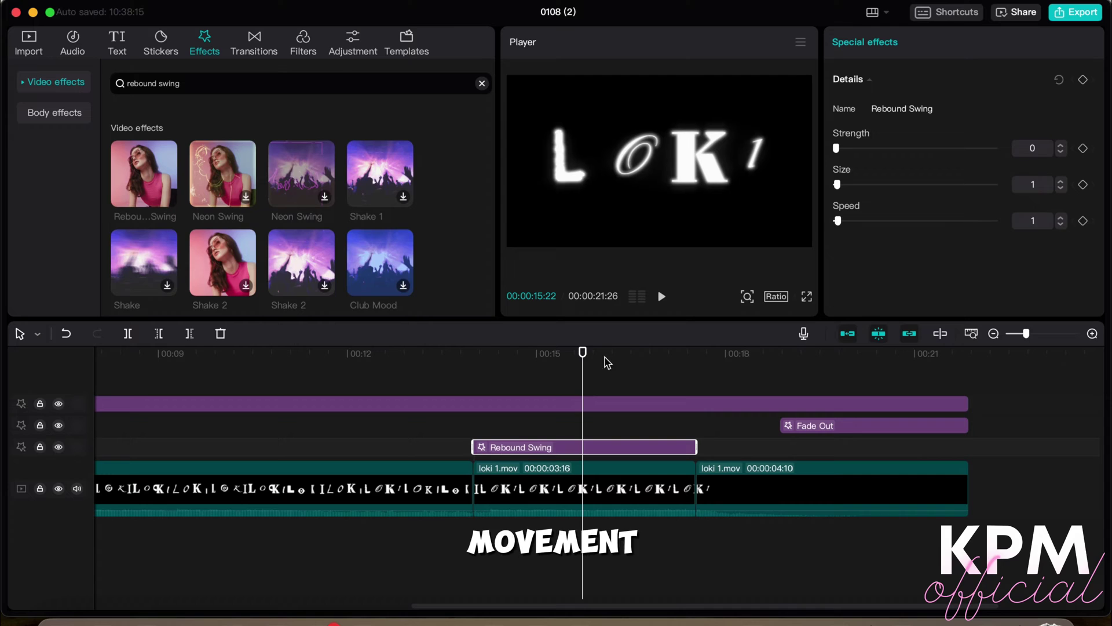
pyautogui.click(471, 366)
pyautogui.press('space')
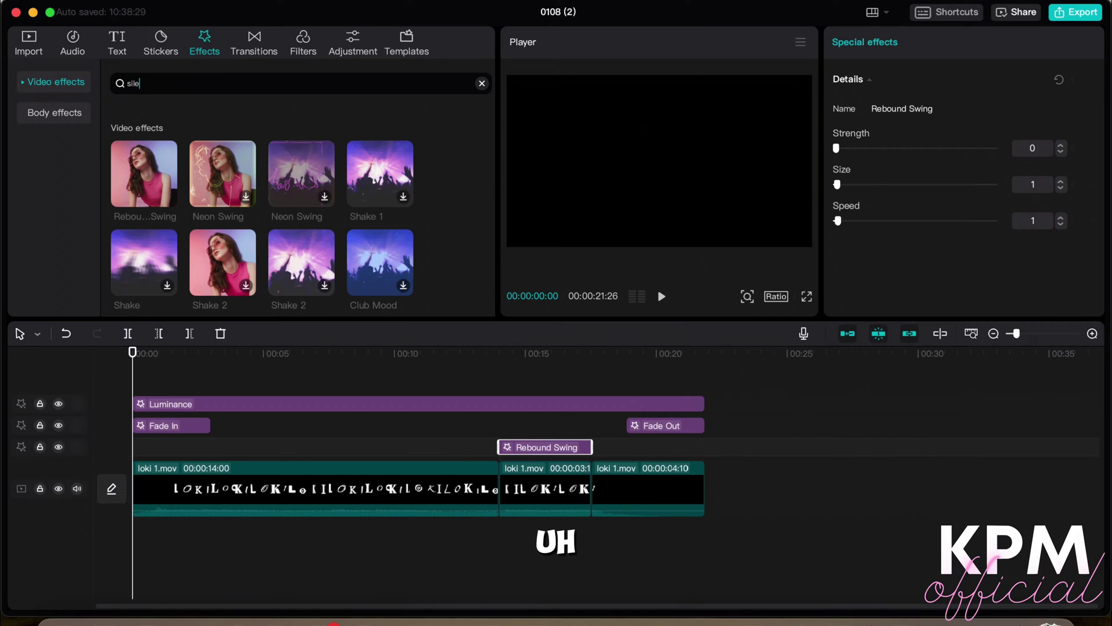
# Add the Silent effect and stretch it across the whole video
pyautogui.write('t')
pyautogui.press('Return')
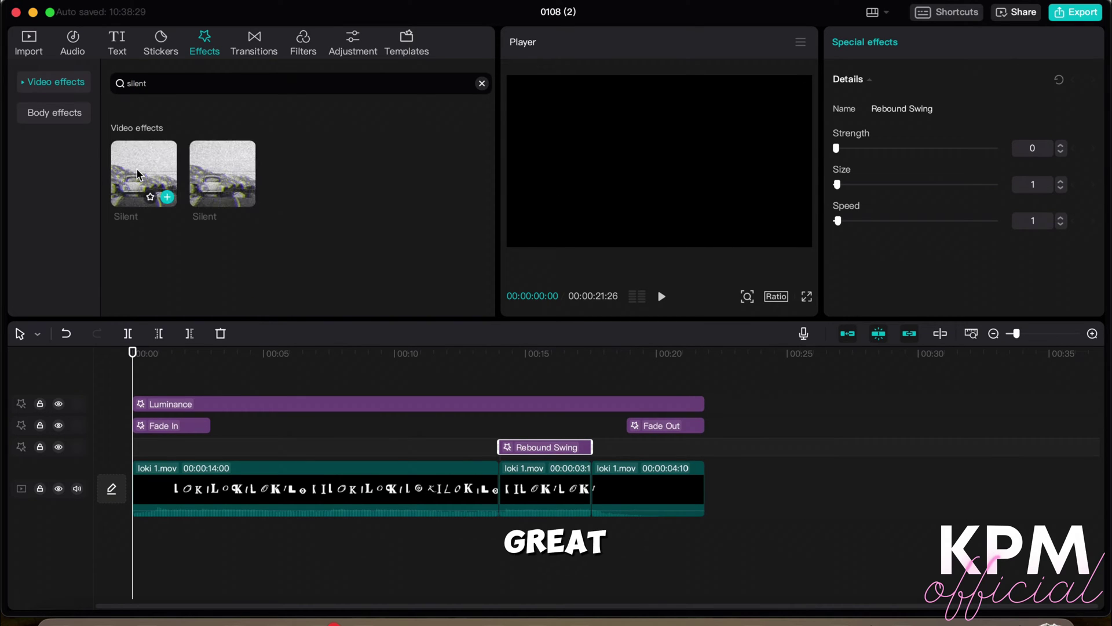
pyautogui.moveTo(137, 168); pyautogui.dragTo(144, 371)
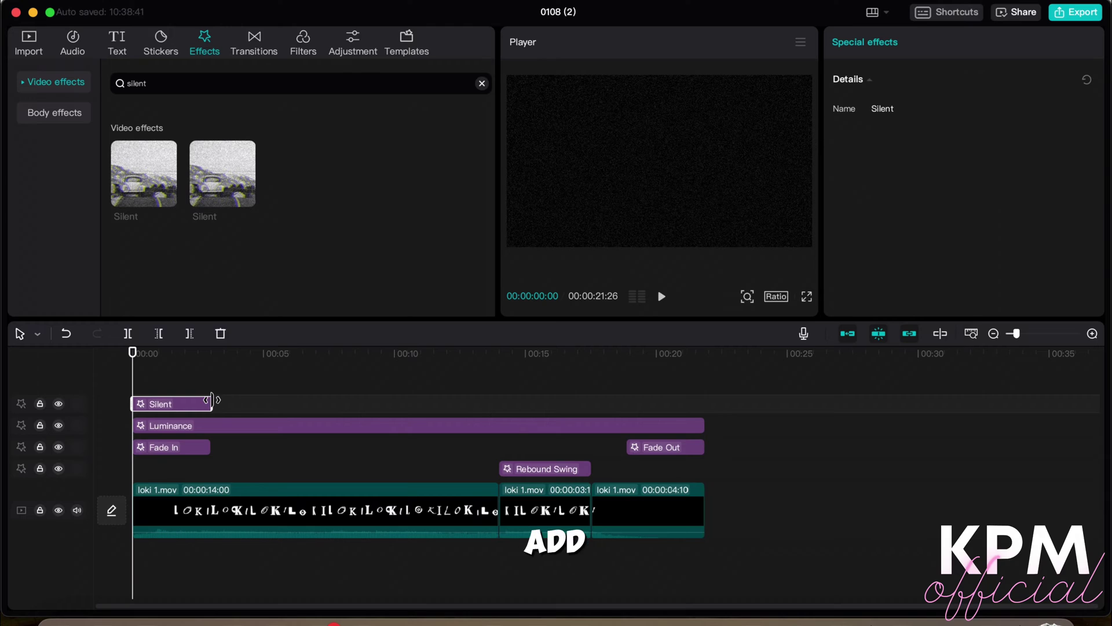
pyautogui.moveTo(210, 399); pyautogui.dragTo(699, 382)
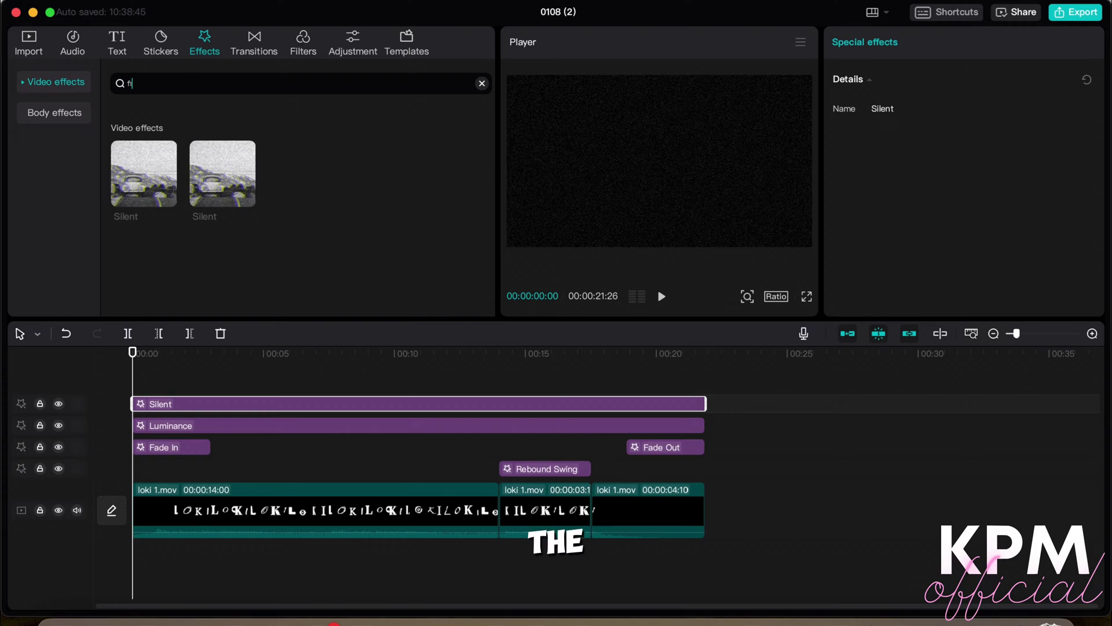
# Add the Film Frame effect across the video
pyautogui.press('Return')
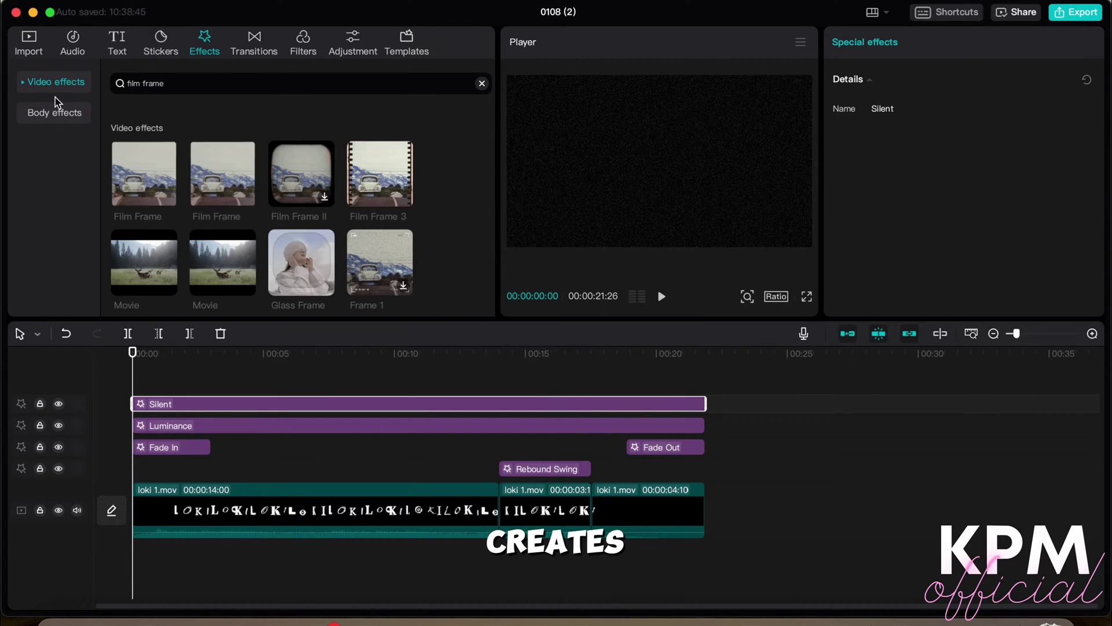
pyautogui.moveTo(131, 187); pyautogui.dragTo(698, 405)
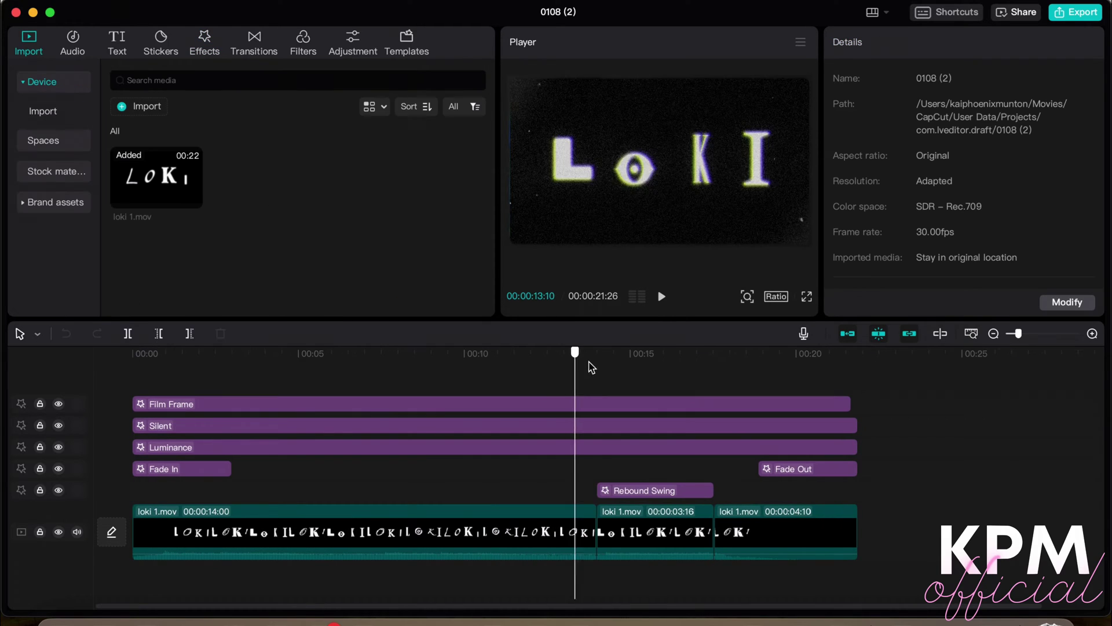
pyautogui.moveTo(588, 368); pyautogui.dragTo(206, 379)
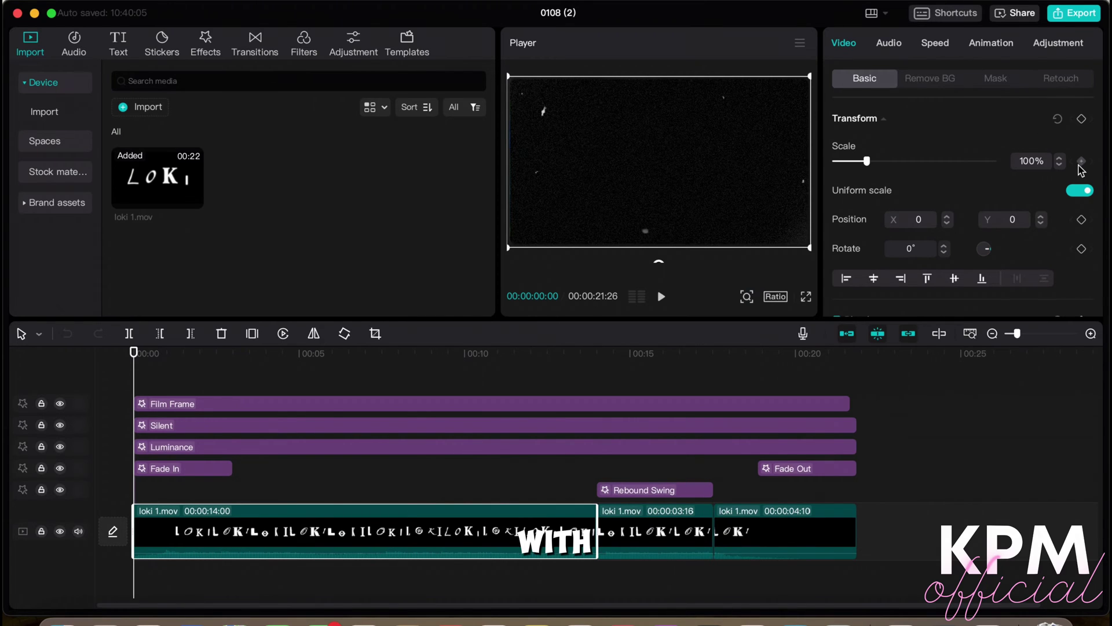
# Add a starting Scale keyframe on the first clip and set it to 50%
pyautogui.click(1081, 162)
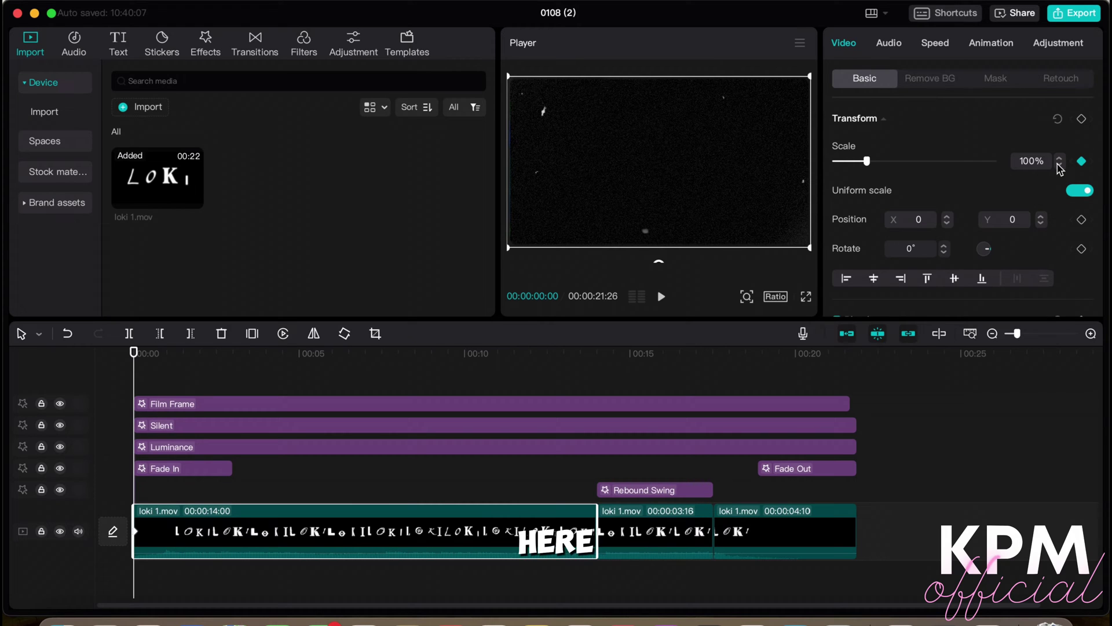
pyautogui.click(1059, 166)
pyautogui.click(1058, 166)
pyautogui.click(1058, 166)
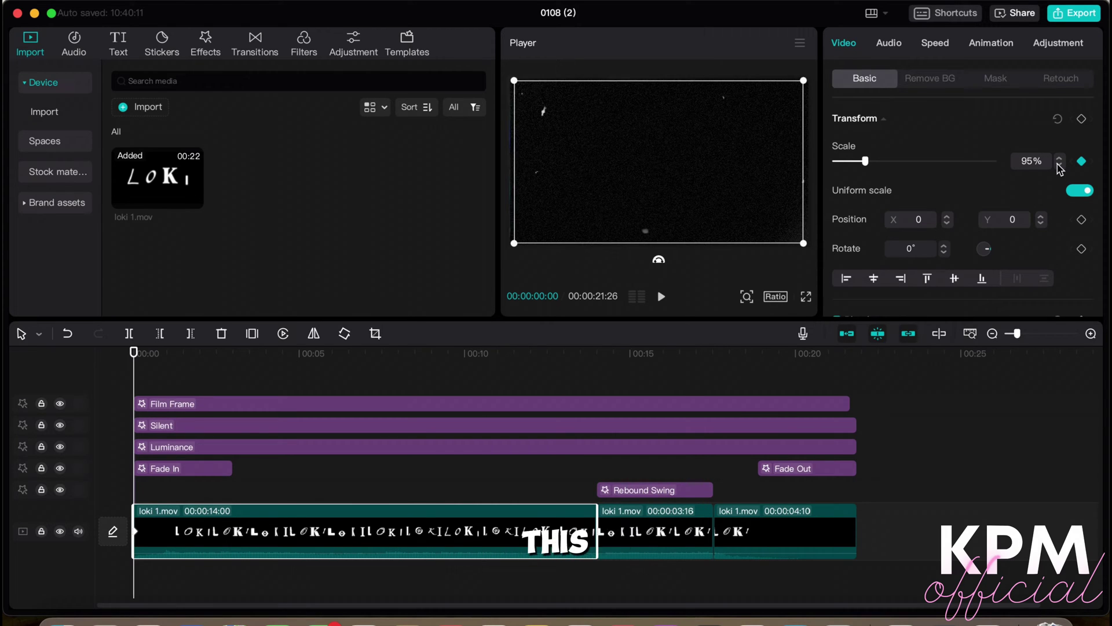
pyautogui.click(1059, 167)
pyautogui.click(1059, 166)
pyautogui.click(1059, 166)
pyautogui.click(1059, 166)
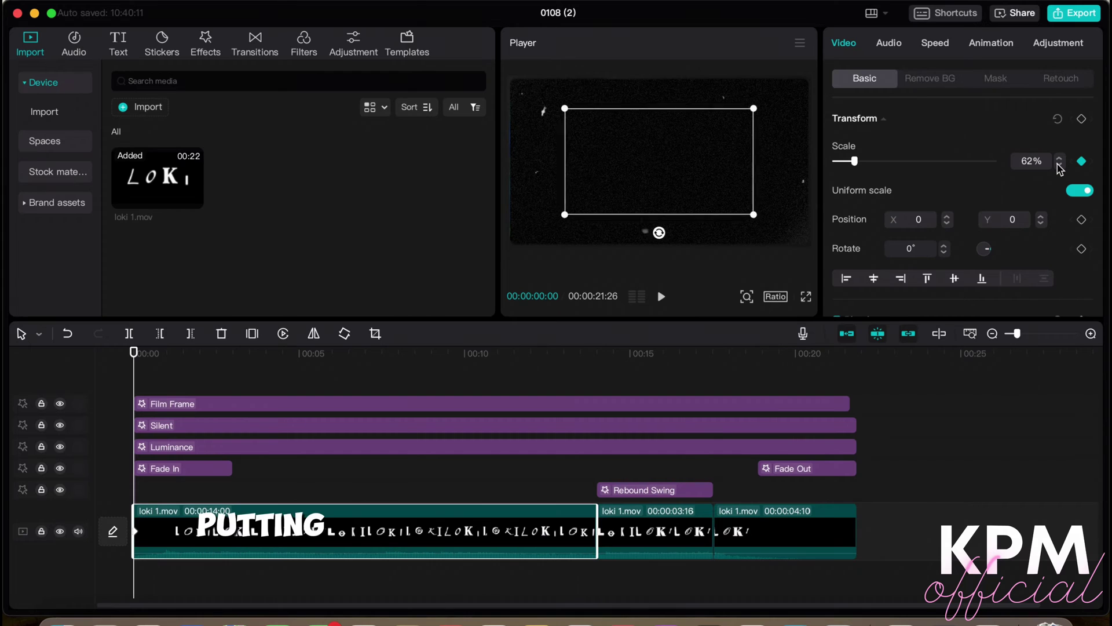
pyautogui.click(1059, 167)
pyautogui.click(1058, 166)
pyautogui.click(1059, 166)
pyautogui.click(1058, 166)
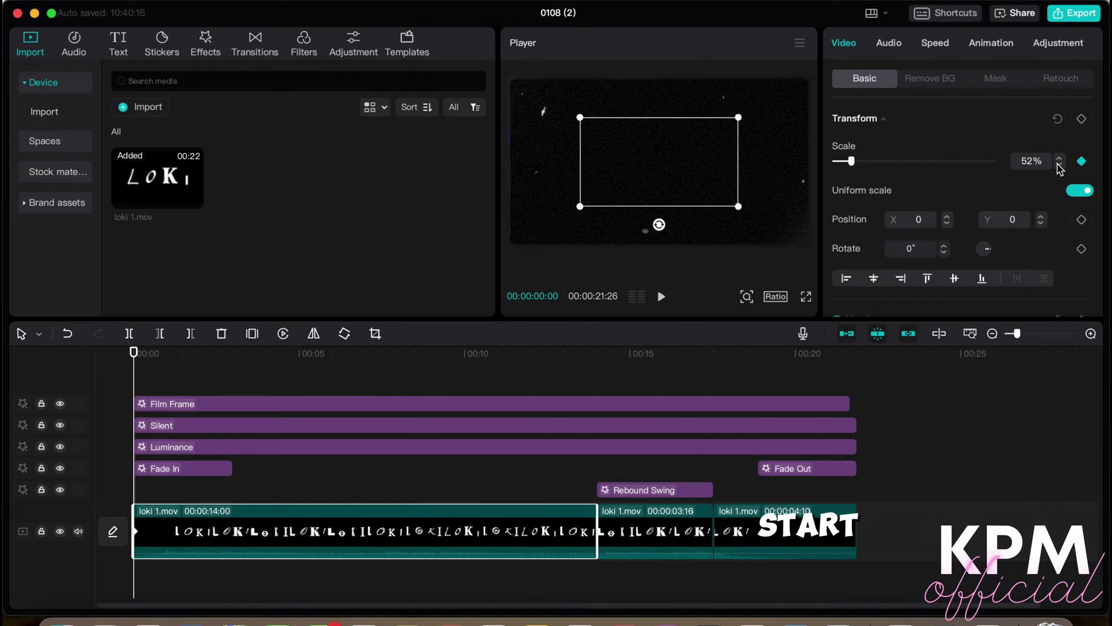
pyautogui.click(1059, 166)
pyautogui.click(1059, 167)
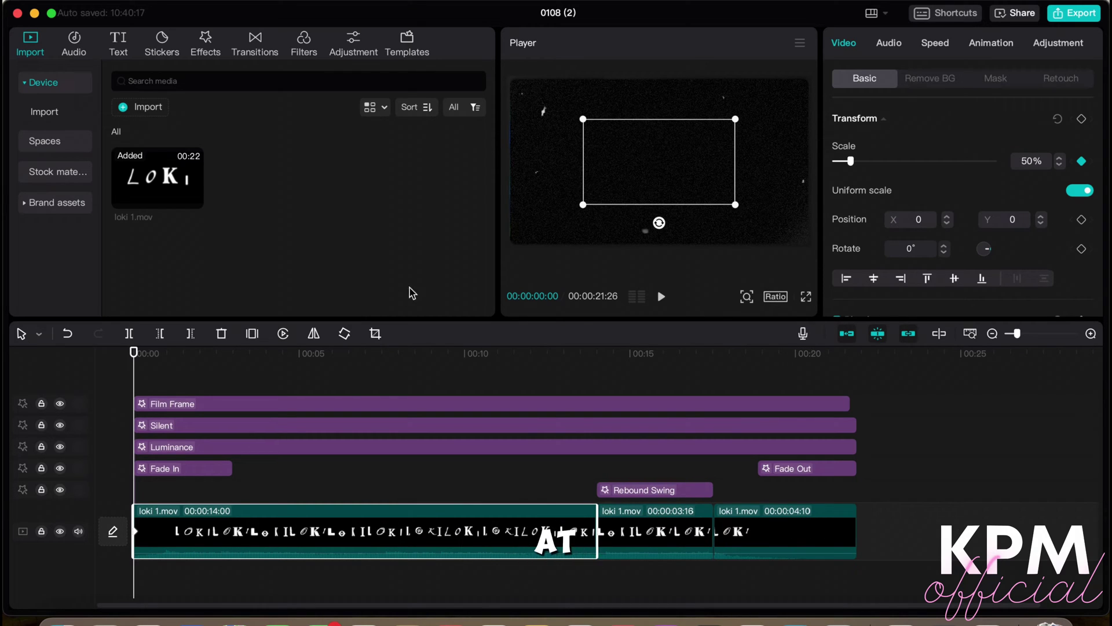
# Add a Scale keyframe at 14 seconds set to 75%
pyautogui.moveTo(134, 354); pyautogui.dragTo(608, 354)
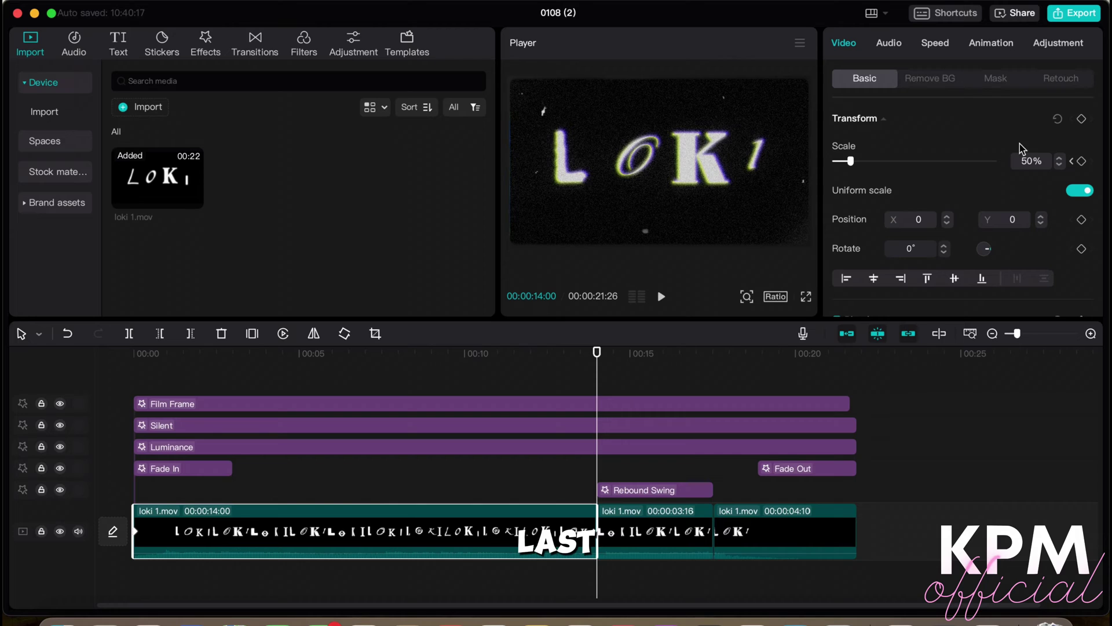
pyautogui.click(1082, 162)
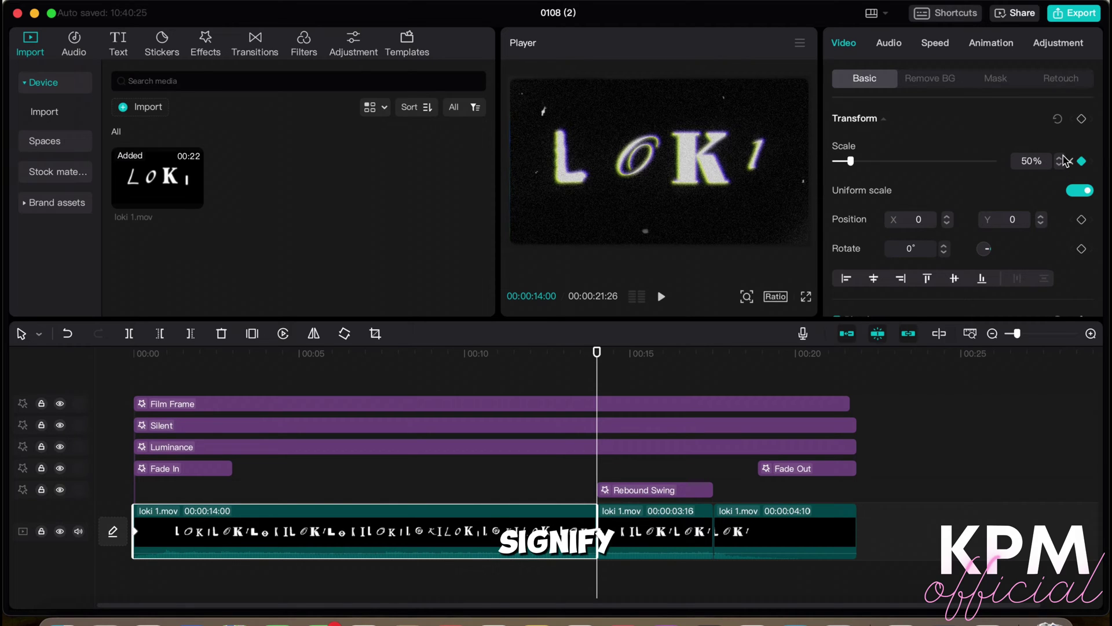
pyautogui.click(1063, 157)
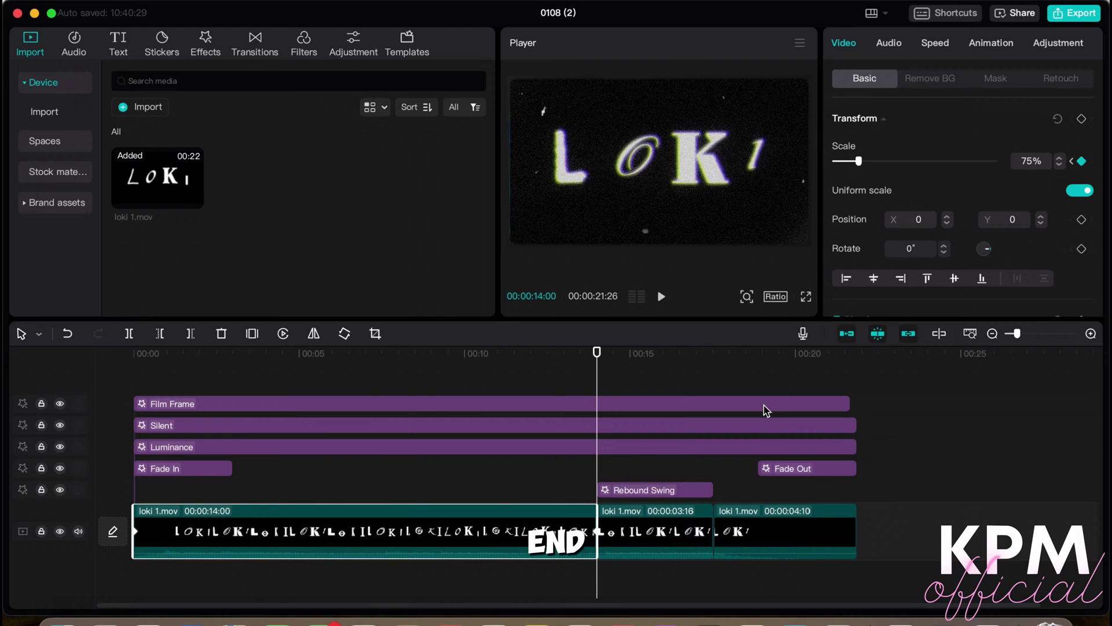
# Set the middle clip's Scale to 75% and preview the later part
pyautogui.click(647, 525)
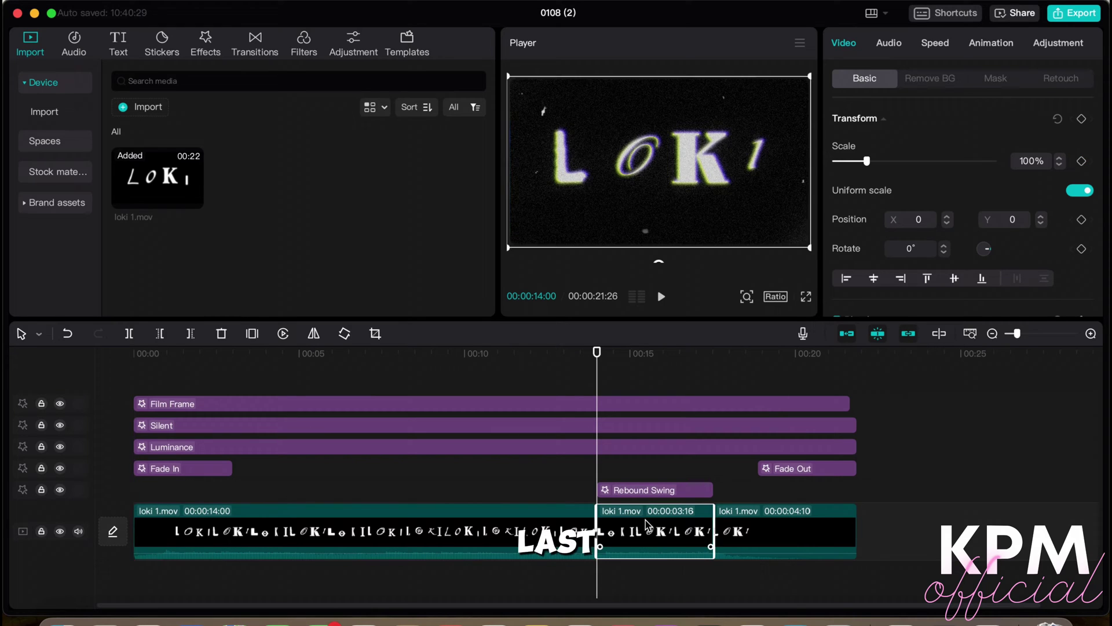
pyautogui.click(1059, 165)
pyautogui.click(1059, 165)
pyautogui.click(1059, 165)
pyautogui.click(1059, 165)
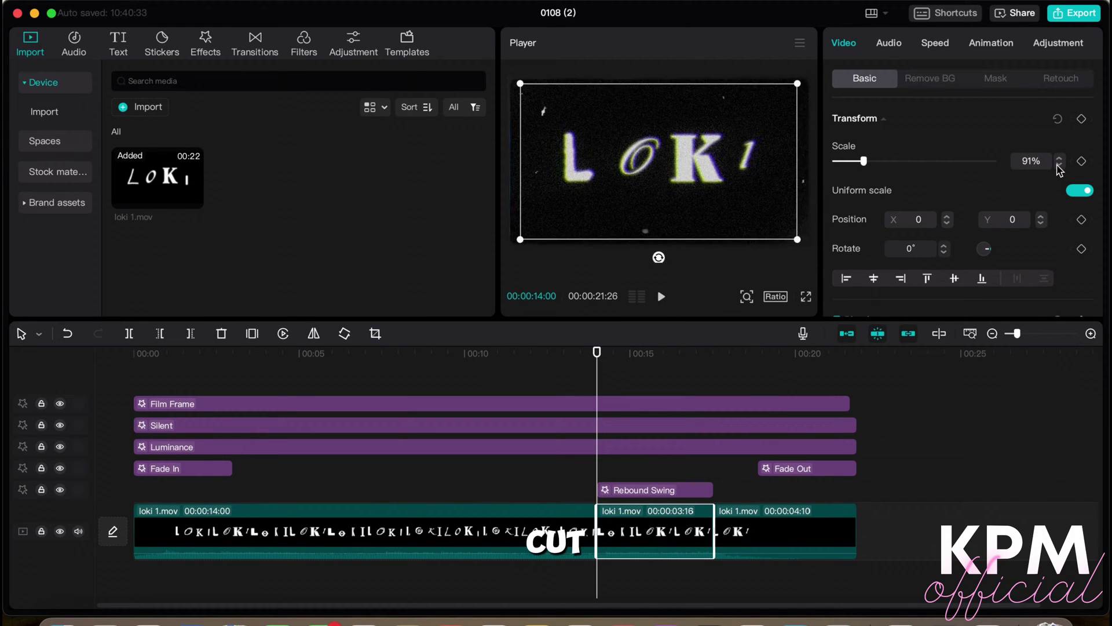
pyautogui.click(1059, 165)
pyautogui.click(1059, 165)
pyautogui.click(1059, 165)
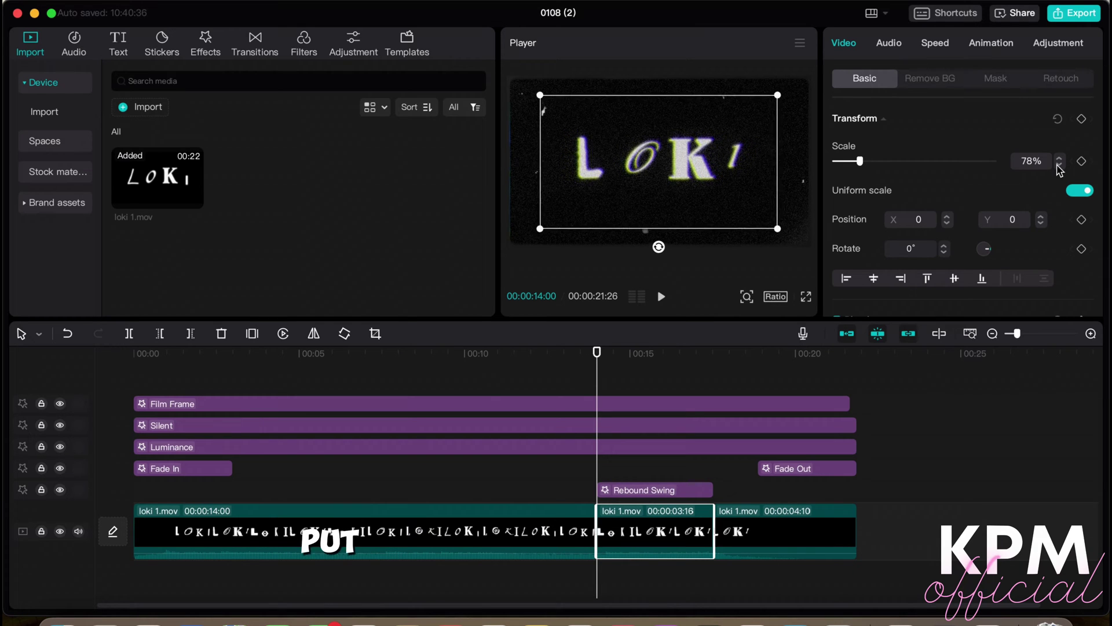
pyautogui.click(1059, 166)
pyautogui.click(1059, 166)
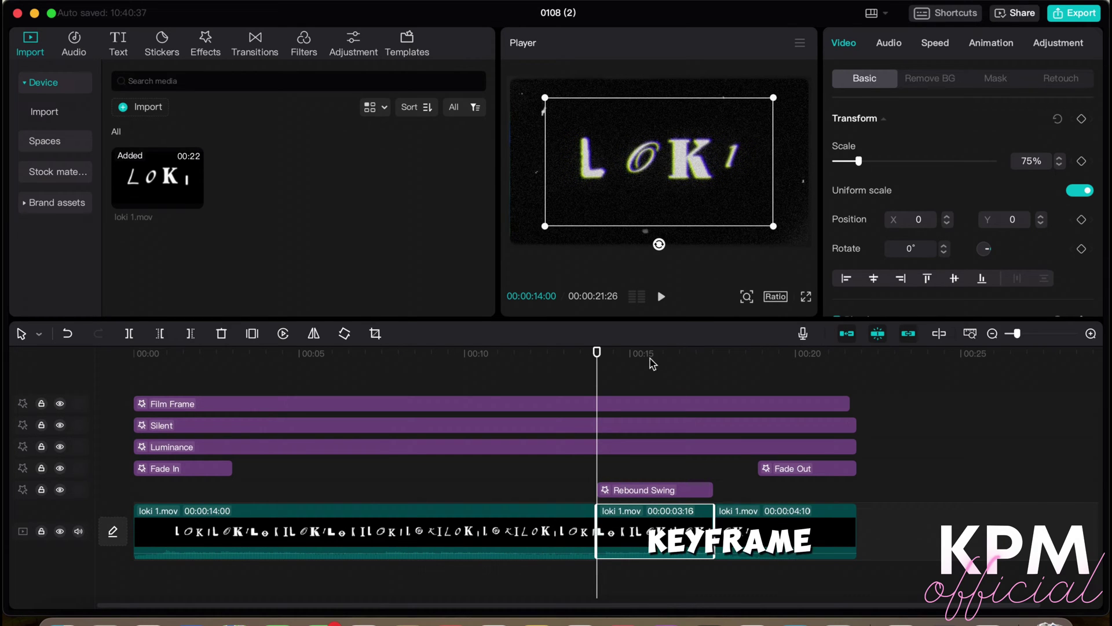
pyautogui.moveTo(597, 355); pyautogui.dragTo(757, 351)
pyautogui.press('space')
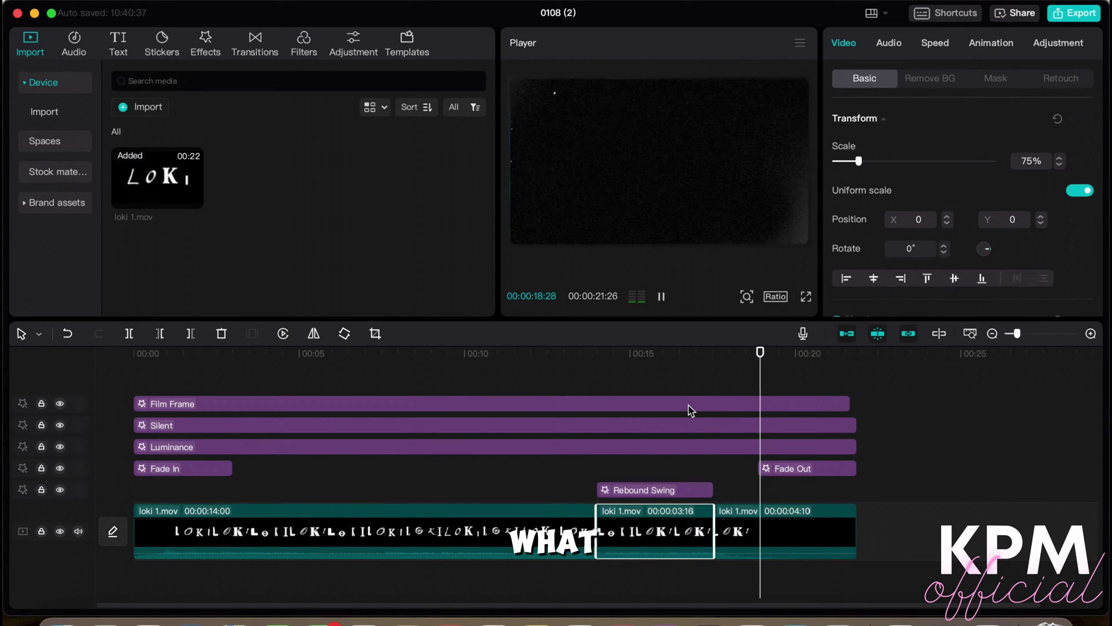